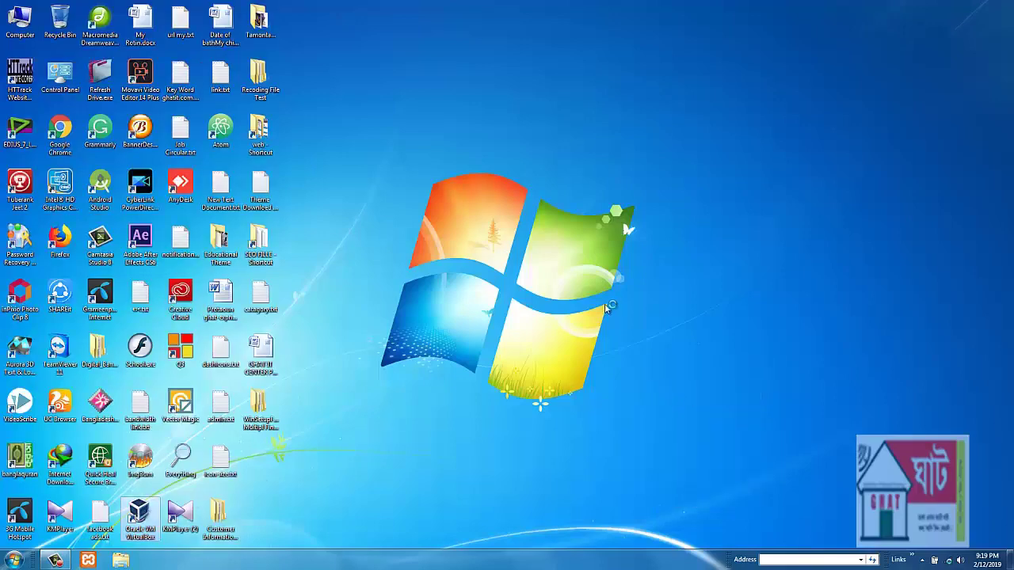
right_click(604, 305)
left_click(646, 335)
right_click(646, 317)
left_click(686, 348)
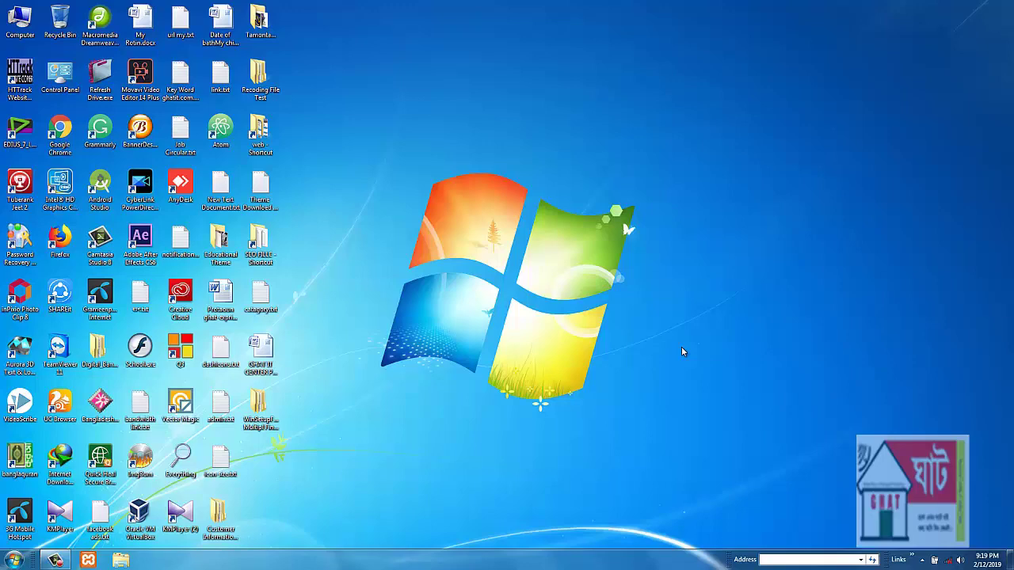
right_click(681, 348)
left_click(699, 342)
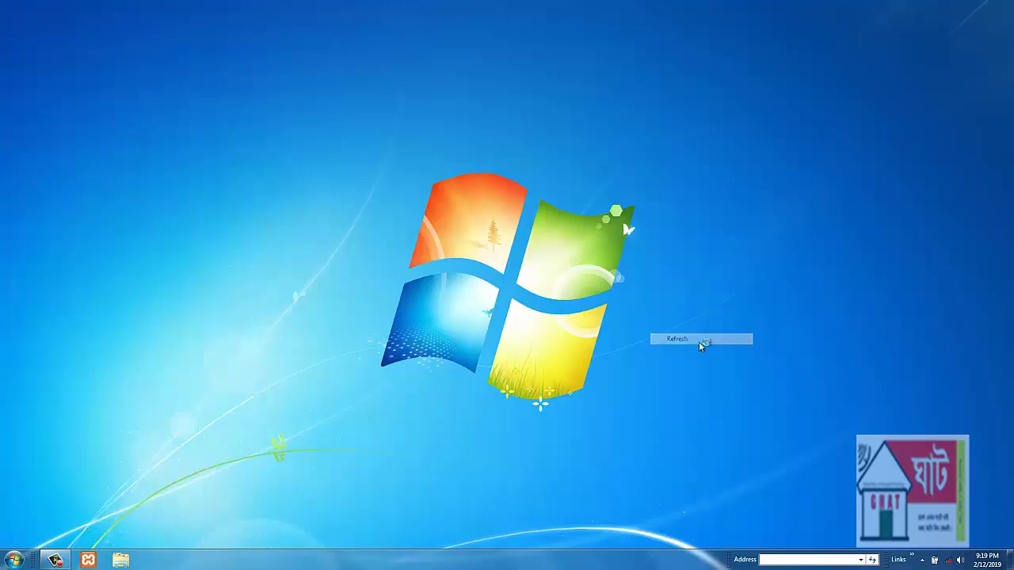
right_click(676, 355)
left_click(674, 351)
right_click(673, 349)
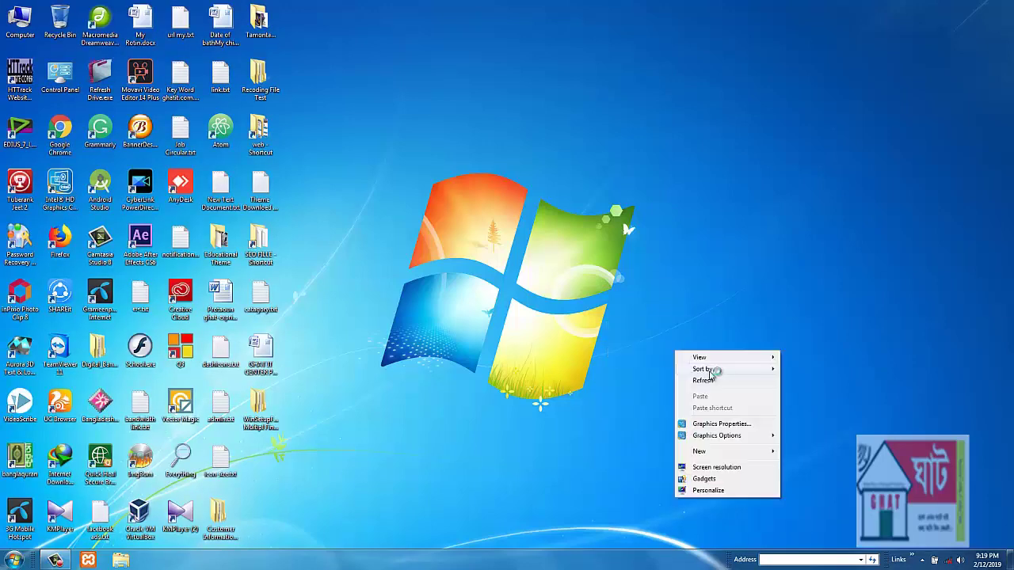
left_click(715, 381)
right_click(712, 367)
left_click(758, 391)
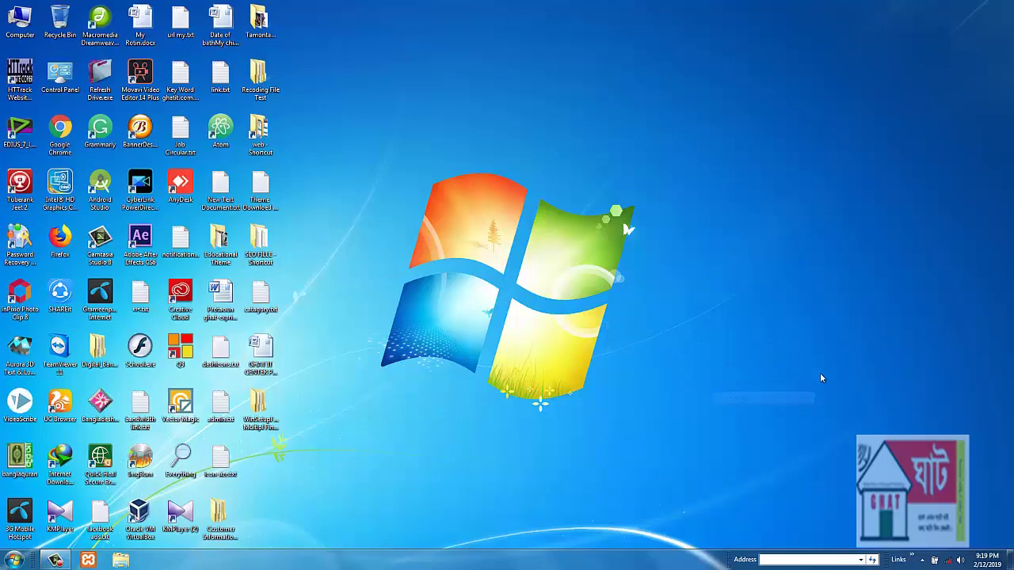
right_click(784, 355)
left_click(855, 386)
right_click(817, 358)
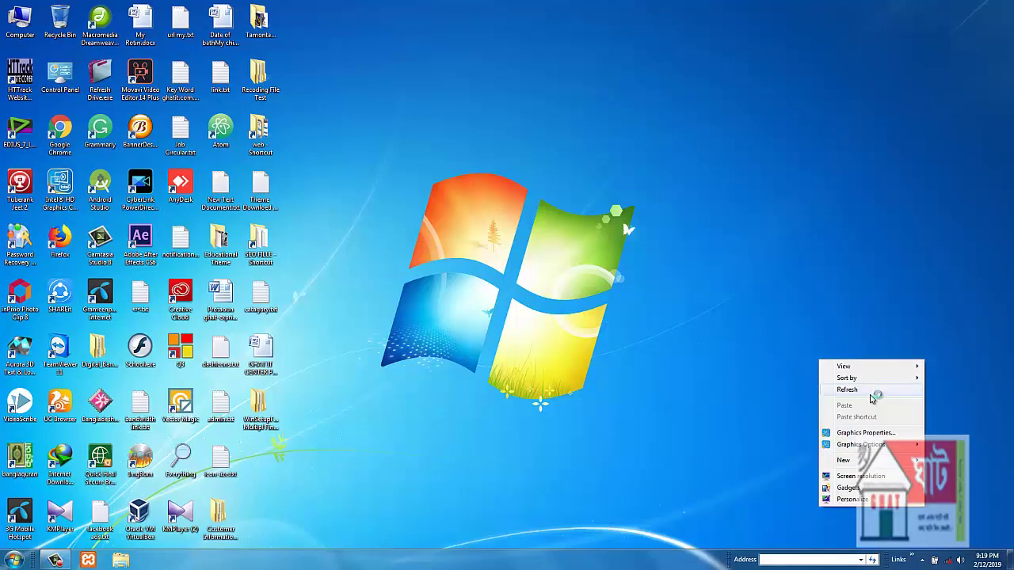
left_click(871, 387)
right_click(806, 368)
left_click(863, 396)
right_click(805, 338)
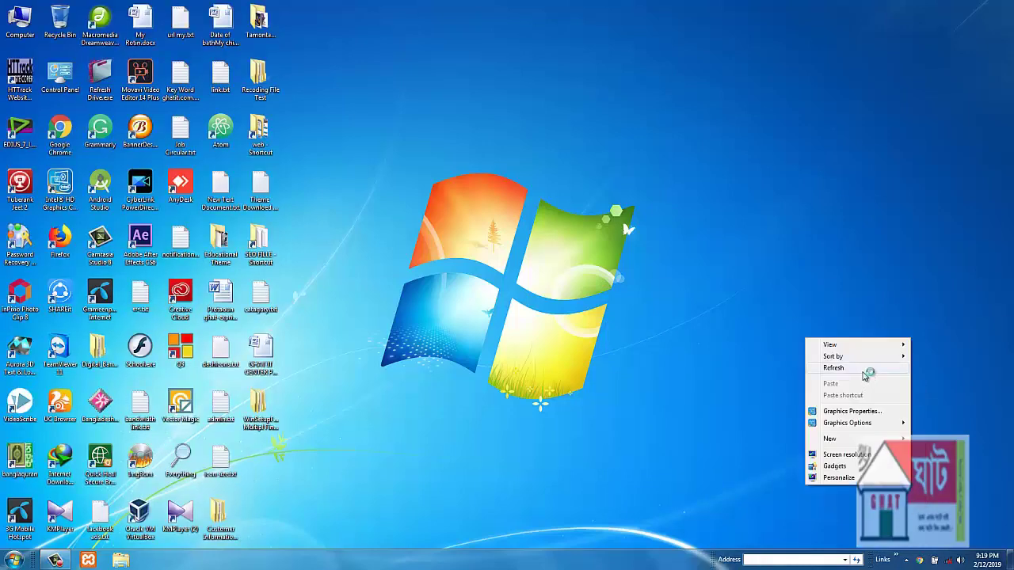
left_click(840, 370)
right_click(832, 340)
left_click(875, 371)
right_click(842, 350)
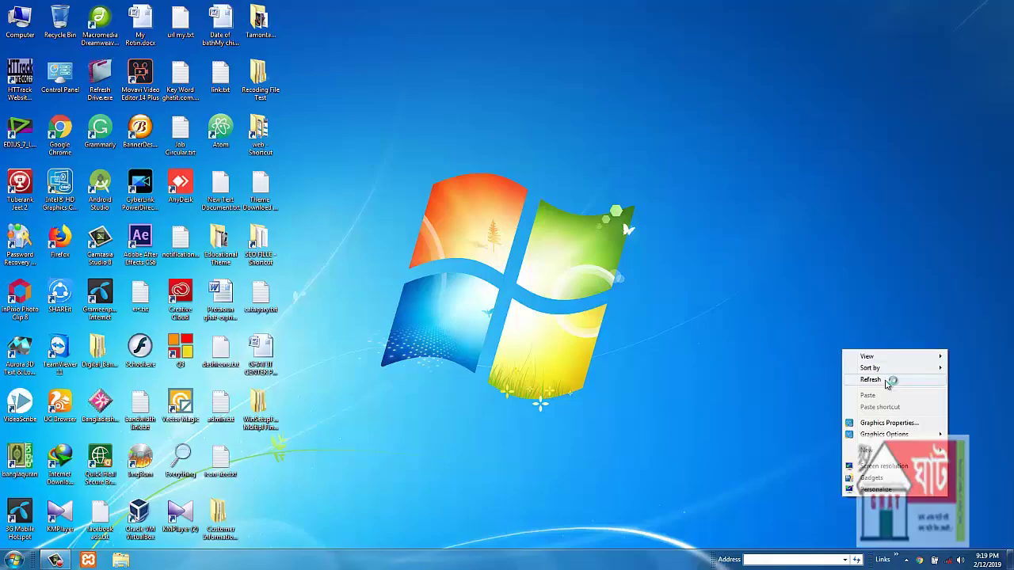
left_click(883, 379)
right_click(821, 337)
left_click(860, 362)
right_click(787, 314)
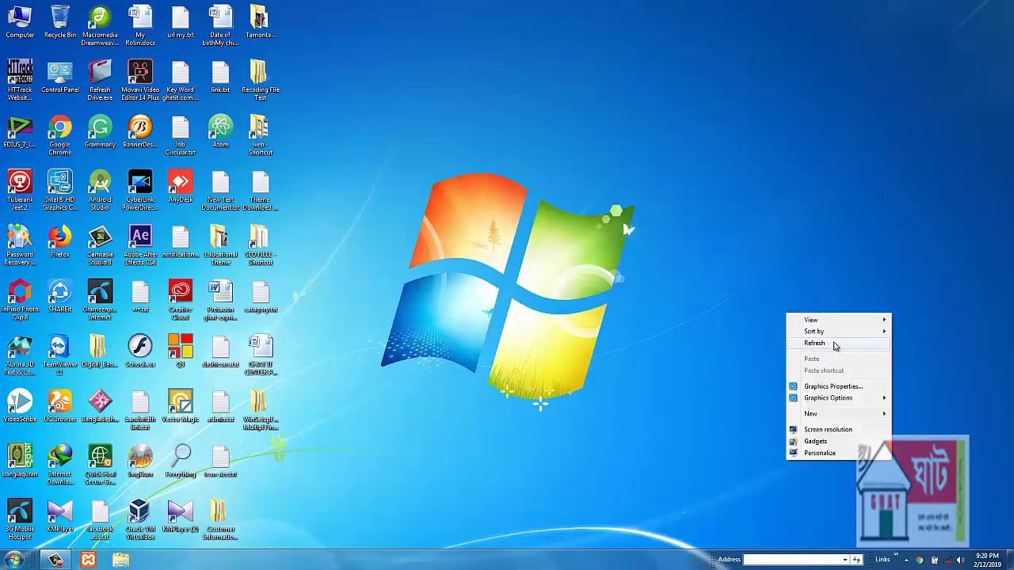
left_click(835, 344)
right_click(816, 333)
left_click(849, 360)
right_click(747, 298)
left_click(800, 331)
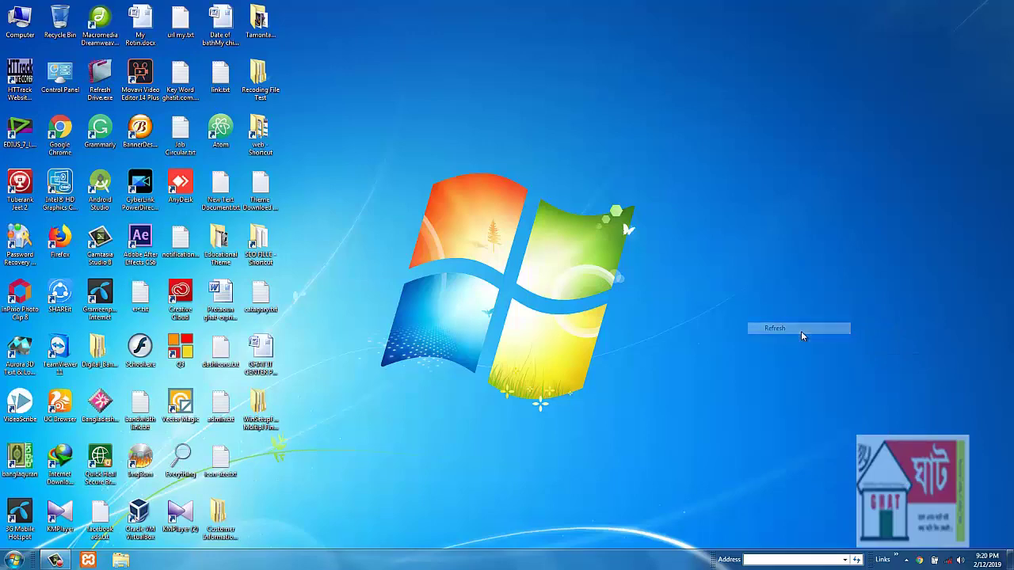
right_click(762, 300)
left_click(792, 328)
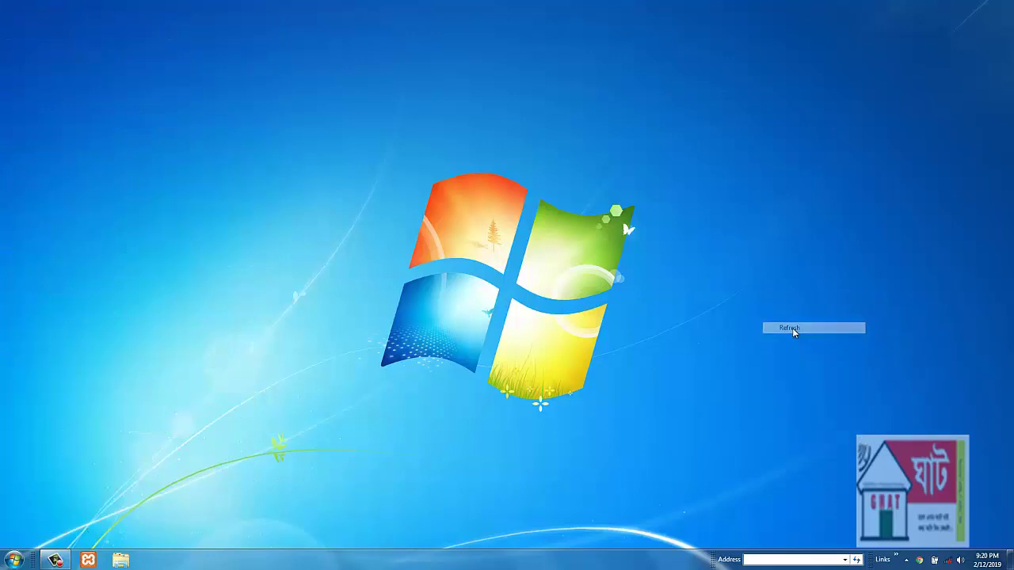
right_click(764, 271)
left_click(810, 301)
right_click(780, 288)
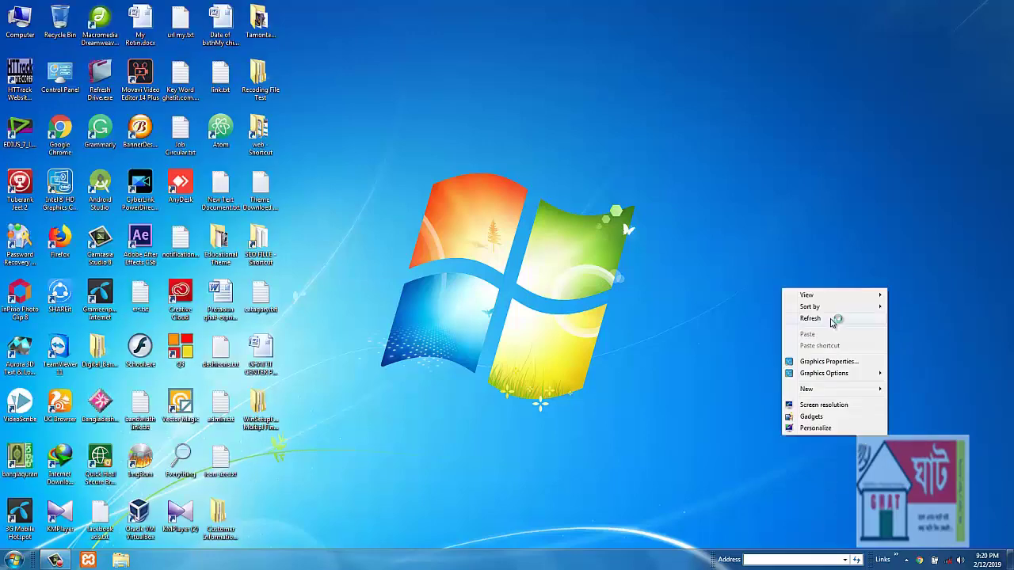
left_click(833, 320)
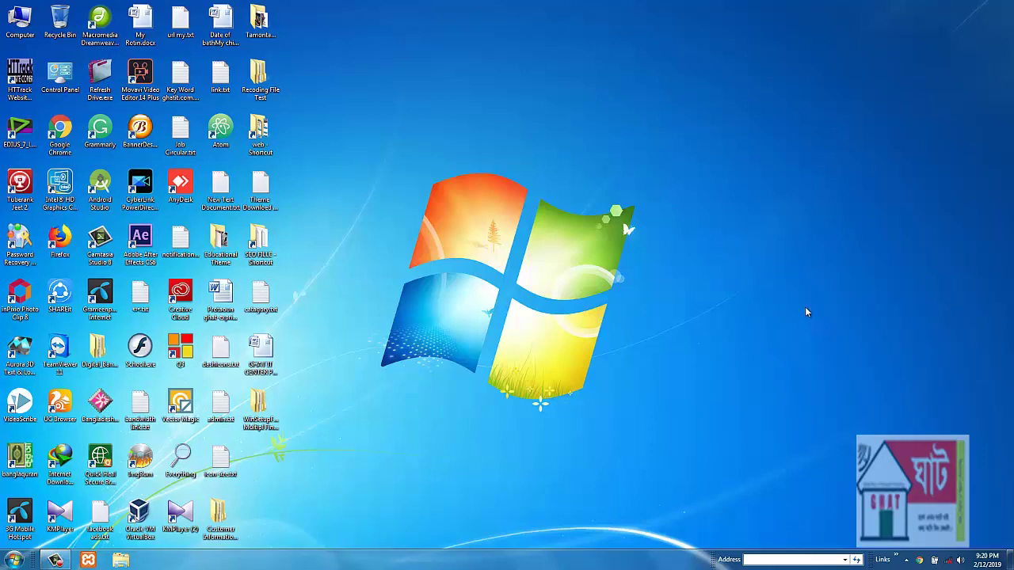
right_click(802, 274)
left_click(850, 307)
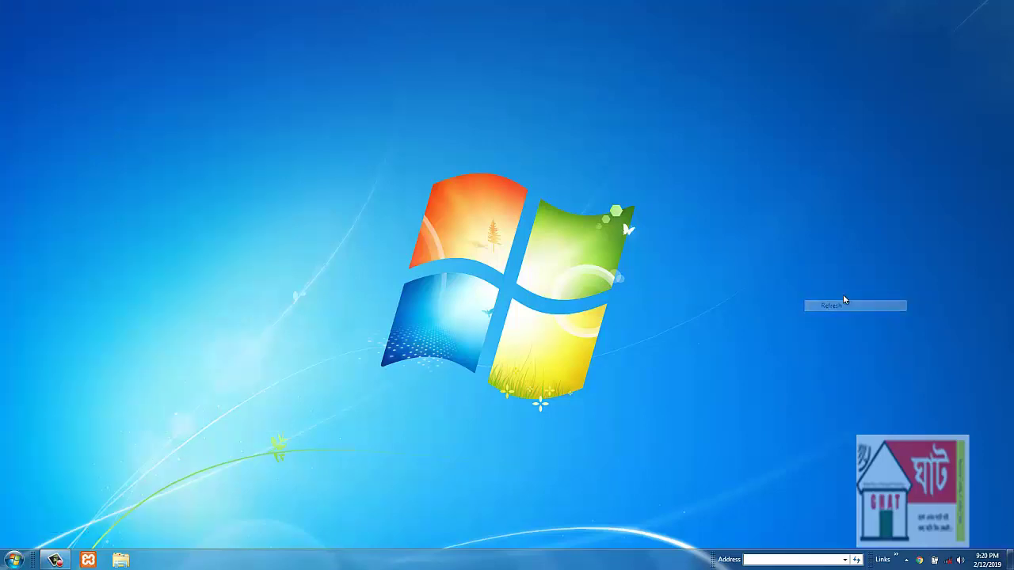
right_click(878, 319)
left_click(912, 351)
right_click(837, 310)
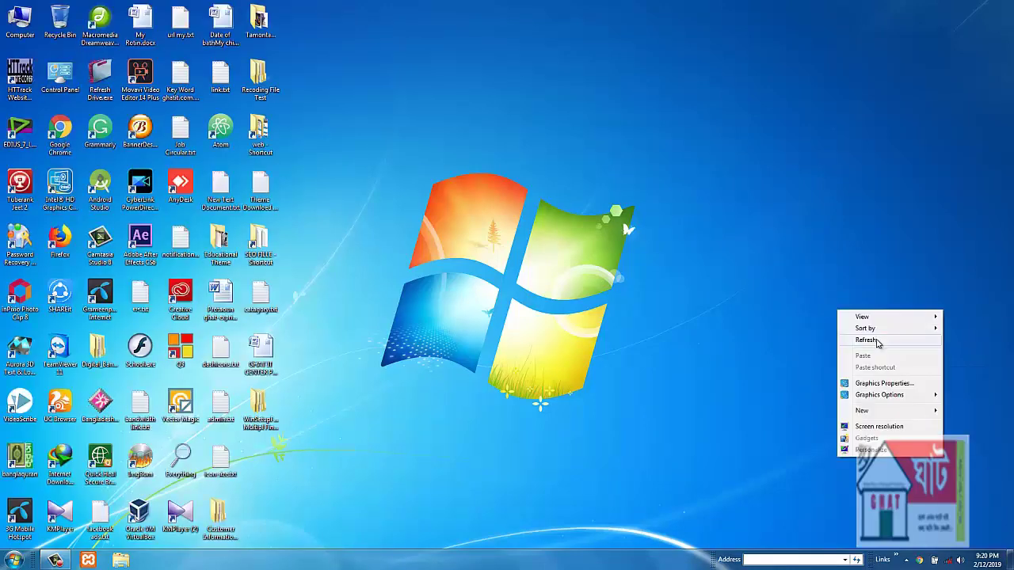
left_click(876, 341)
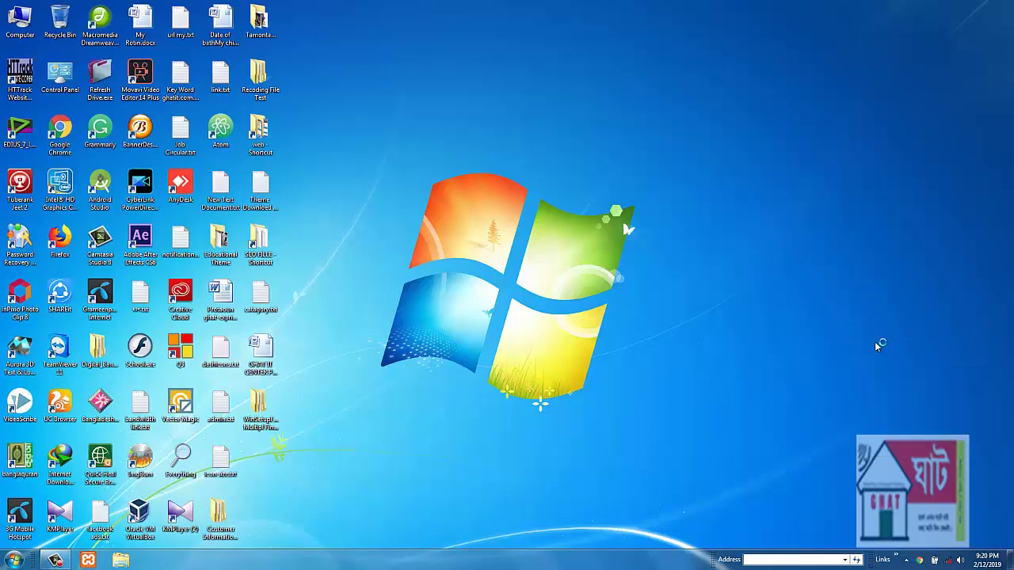
right_click(850, 290)
left_click(891, 320)
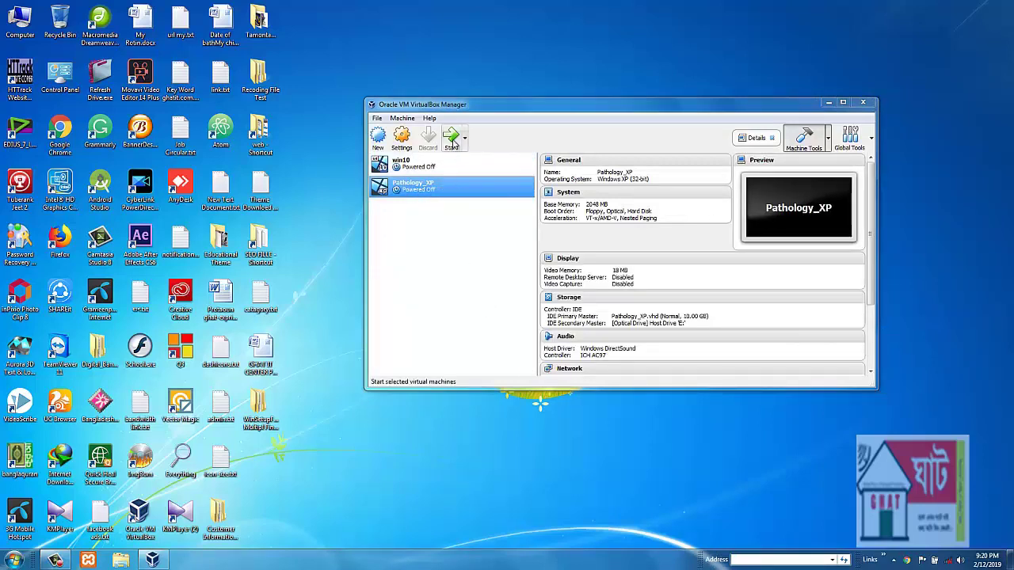
Step: Start the Pathology_XP virtual machine and open its shared folder settings
left_click(452, 141)
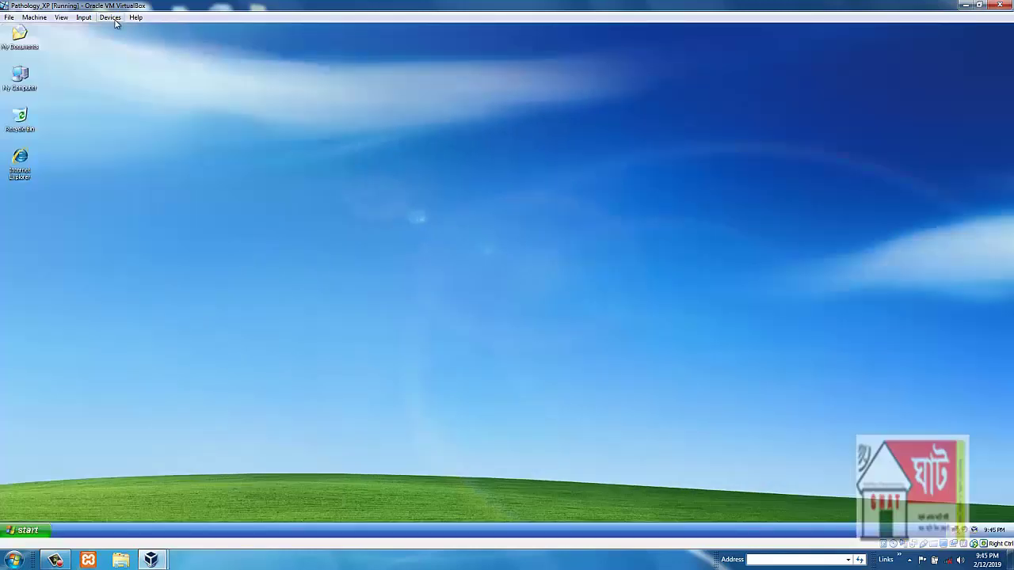
left_click(110, 16)
mouse_move(132, 70)
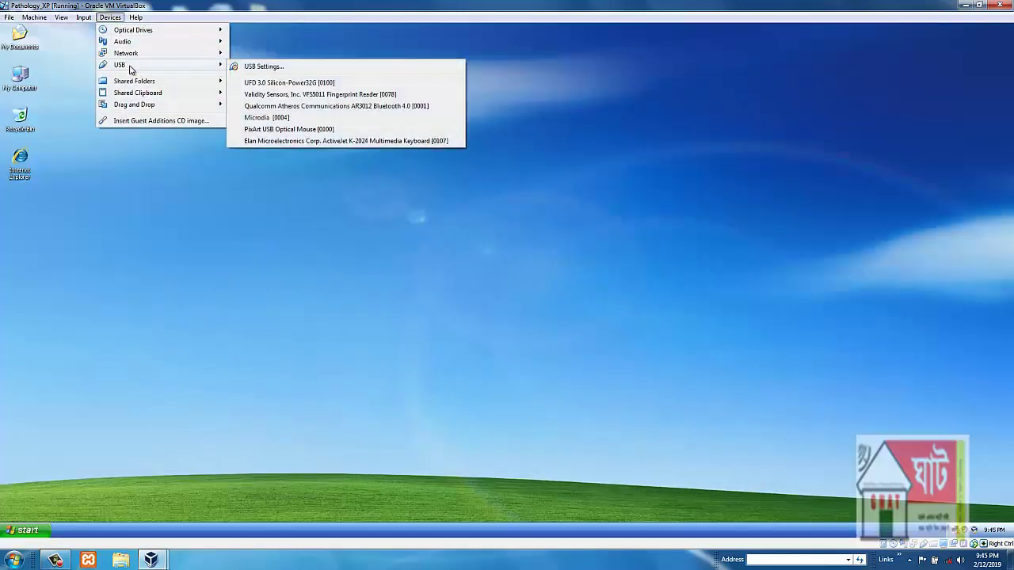
mouse_move(146, 86)
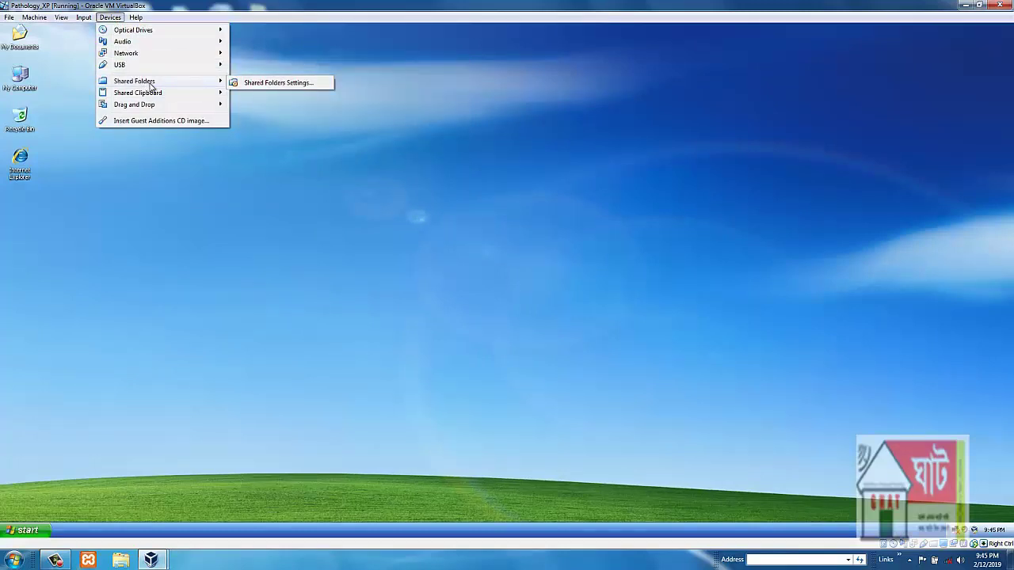
left_click(254, 85)
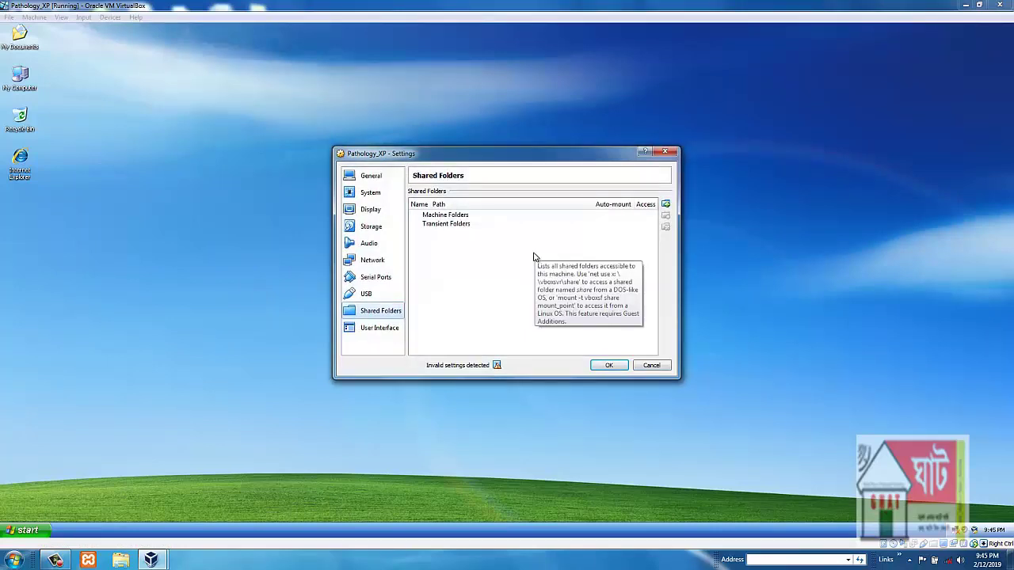
Step: Add a new shared folder to Pathology_XP and choose the host's Local Disk (D:) as its folder path
left_click(666, 204)
left_click(574, 227)
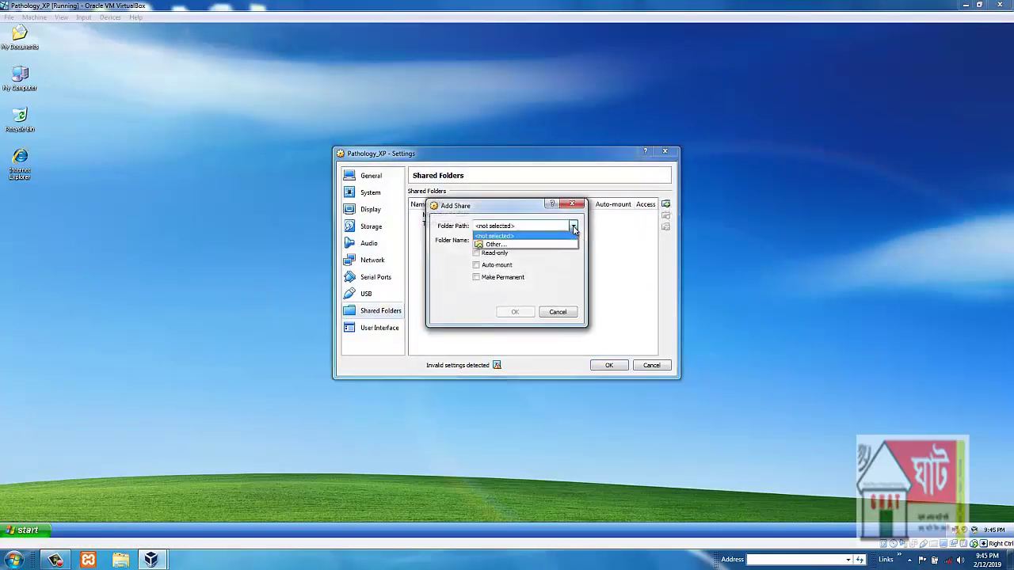
left_click(524, 244)
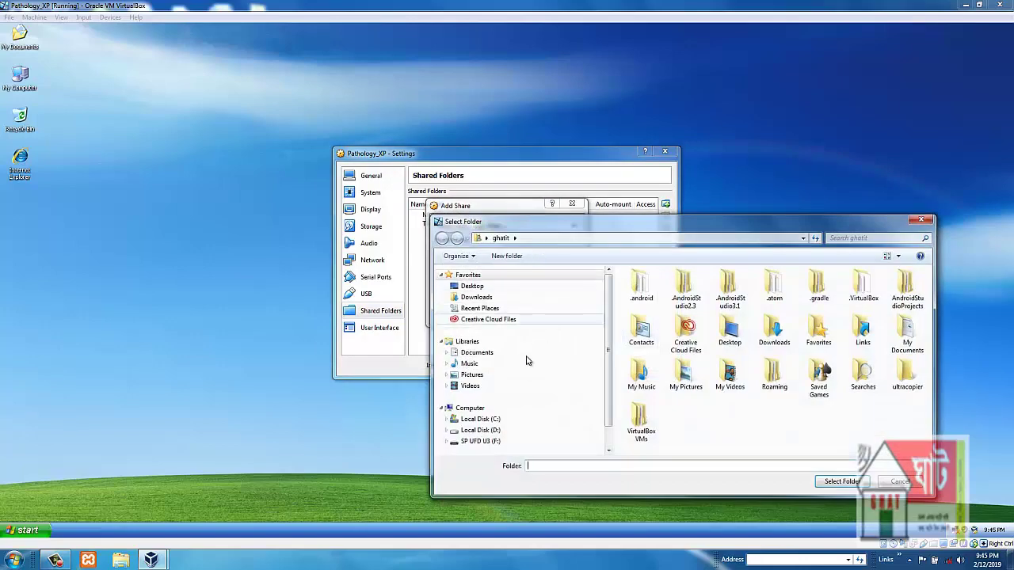
left_click(486, 431)
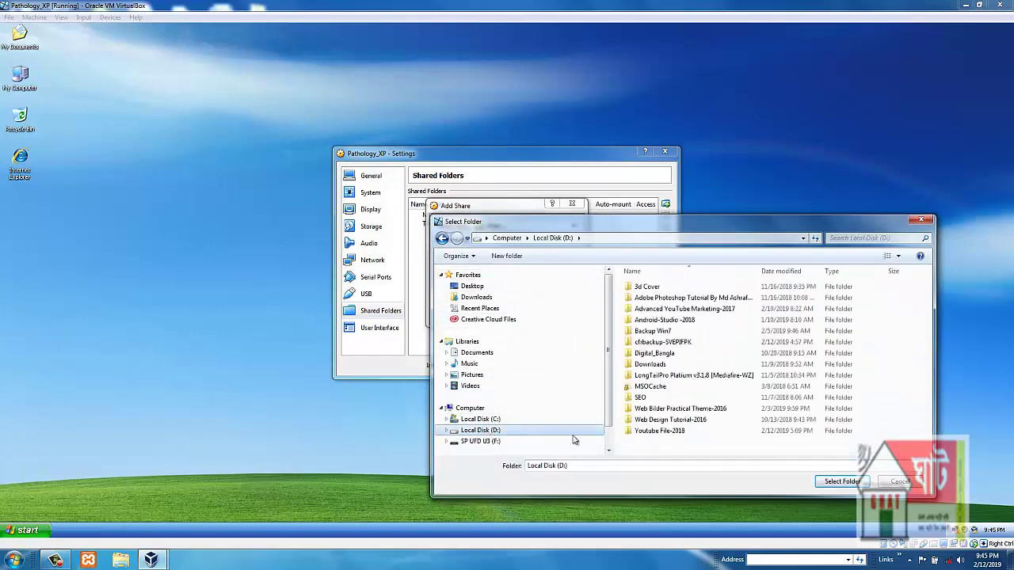
left_click(842, 482)
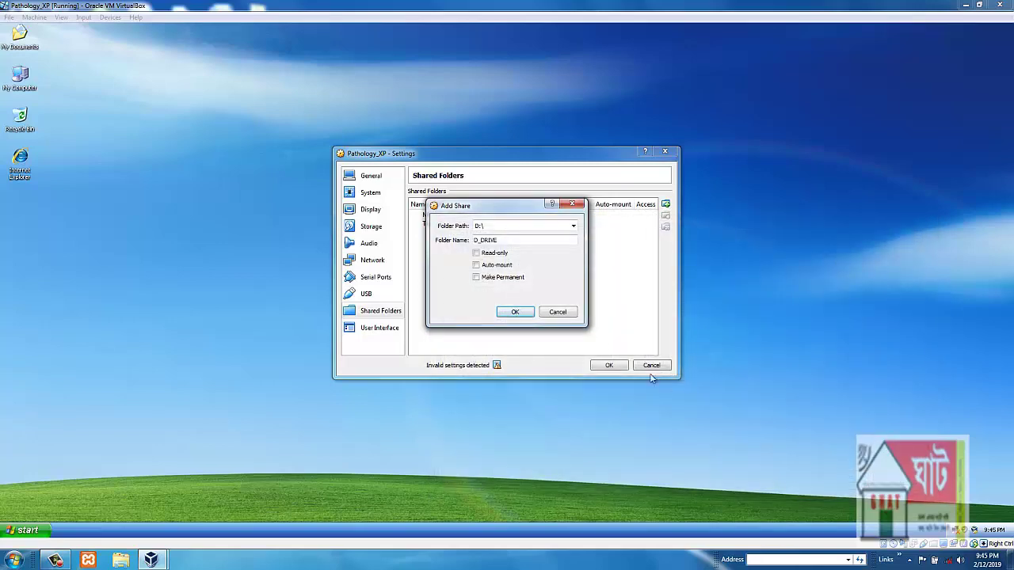
Step: Make the D_DRIVE share read-only, auto-mounted and permanent, and save the virtual machine's settings
left_click(492, 268)
left_click(494, 278)
left_click(515, 311)
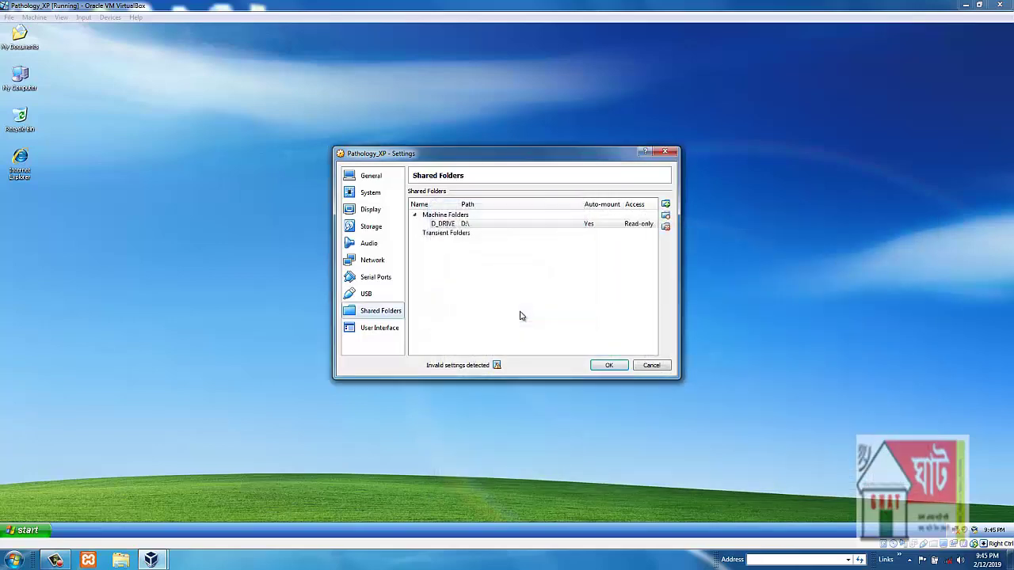
left_click(616, 367)
Step: Refresh the guest desktop and check My Documents and My Computer for the shared drive
right_click(528, 205)
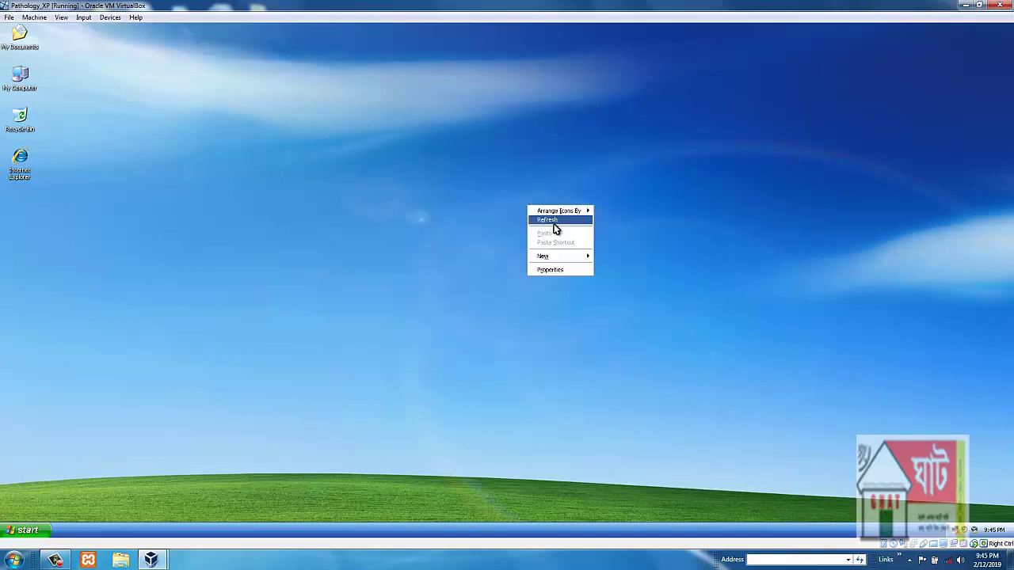
left_click(562, 220)
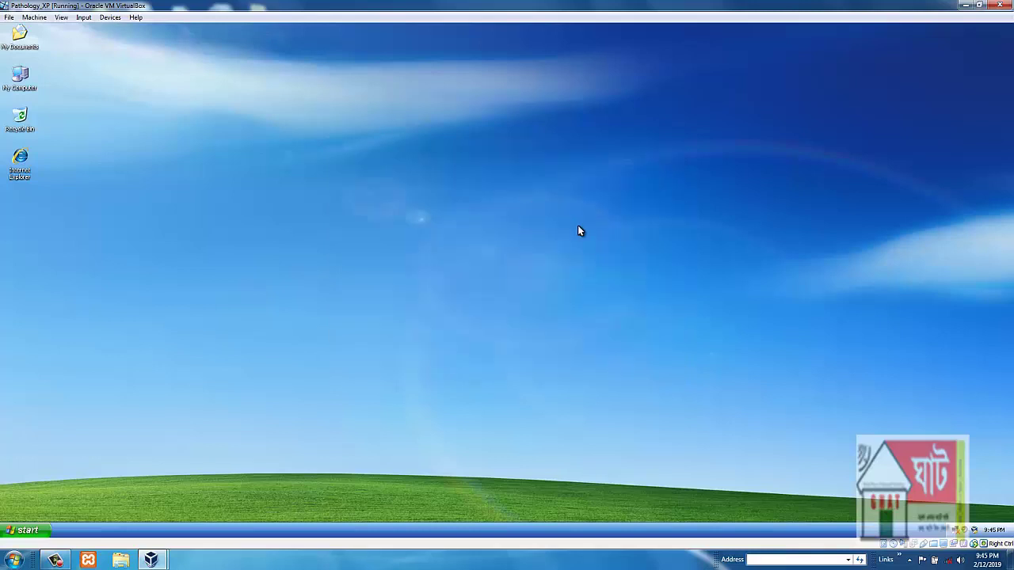
double_click(17, 35)
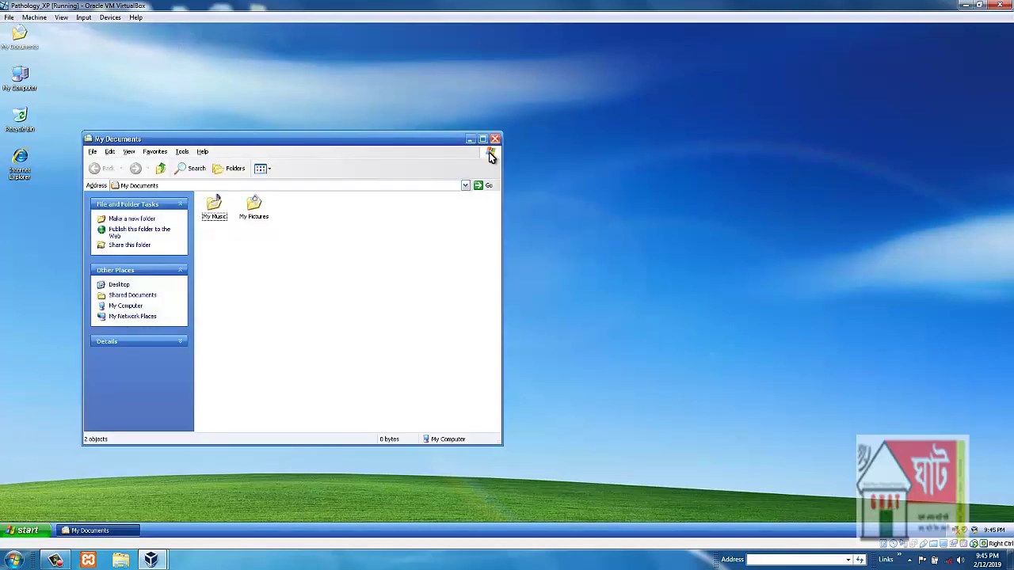
left_click(495, 140)
double_click(19, 76)
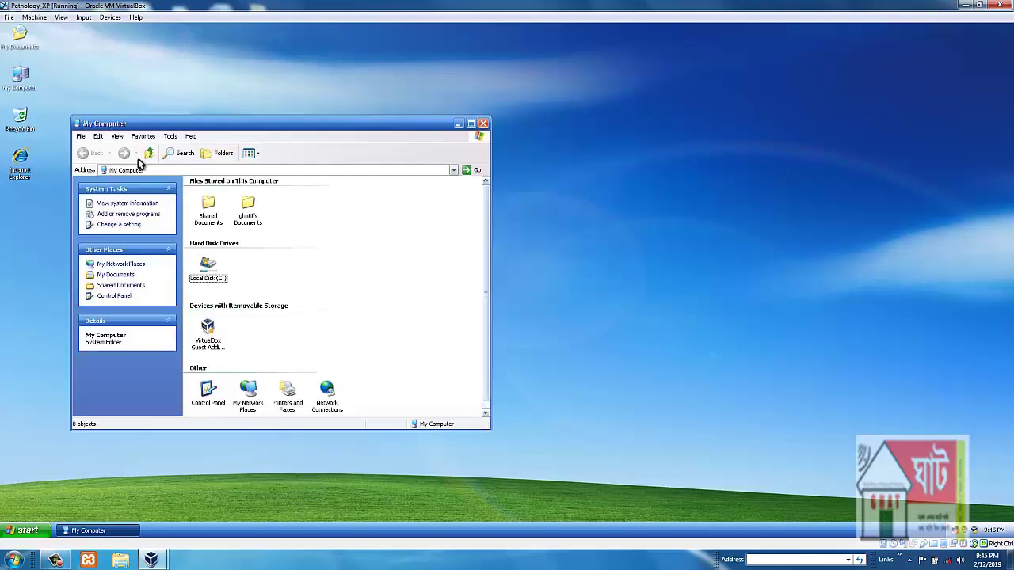
left_click(483, 124)
Step: Close the running Pathology_XP virtual machine by powering it off
left_click(7, 17)
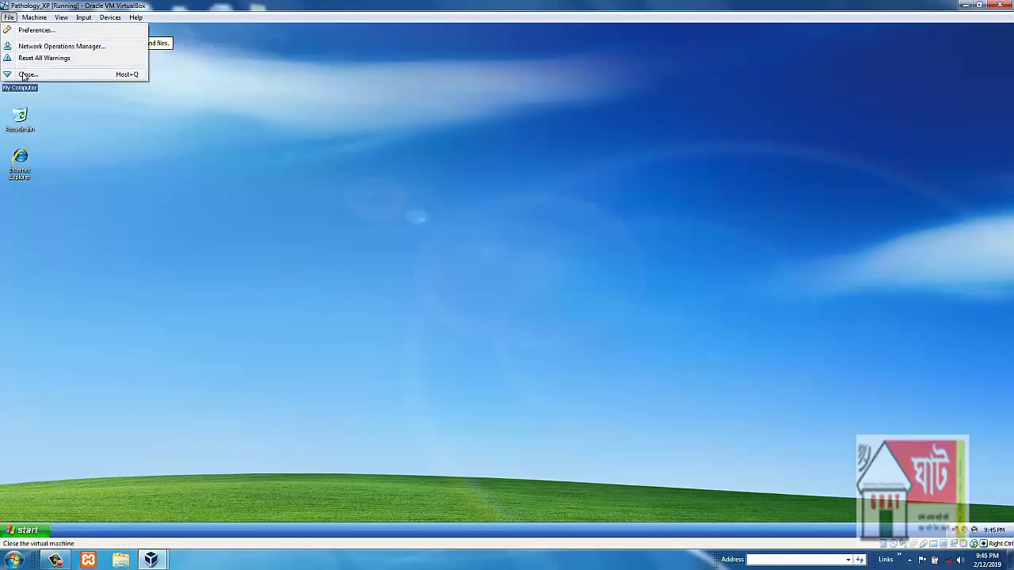
key("Escape")
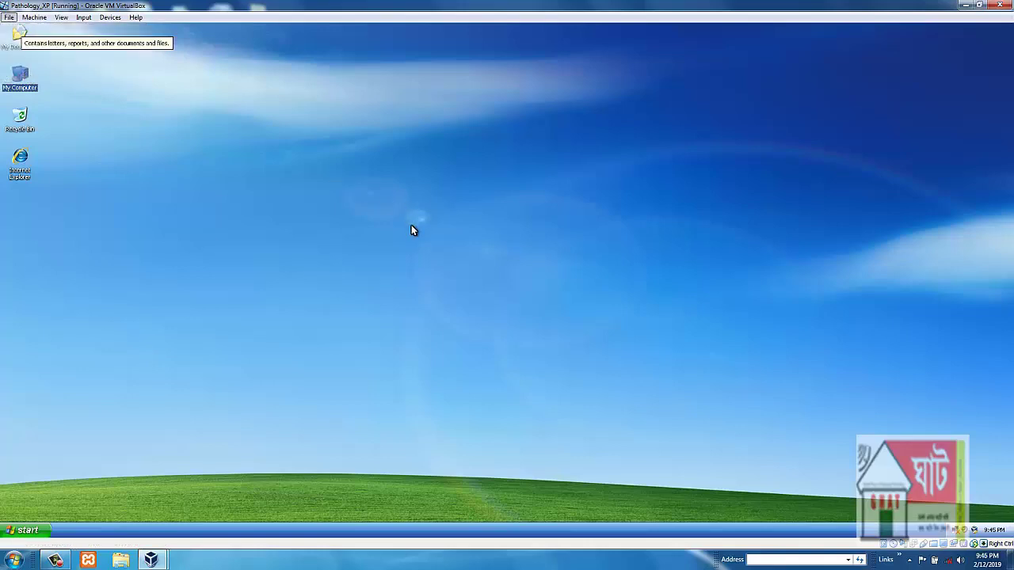
key("ctrl+q")
left_click(464, 306)
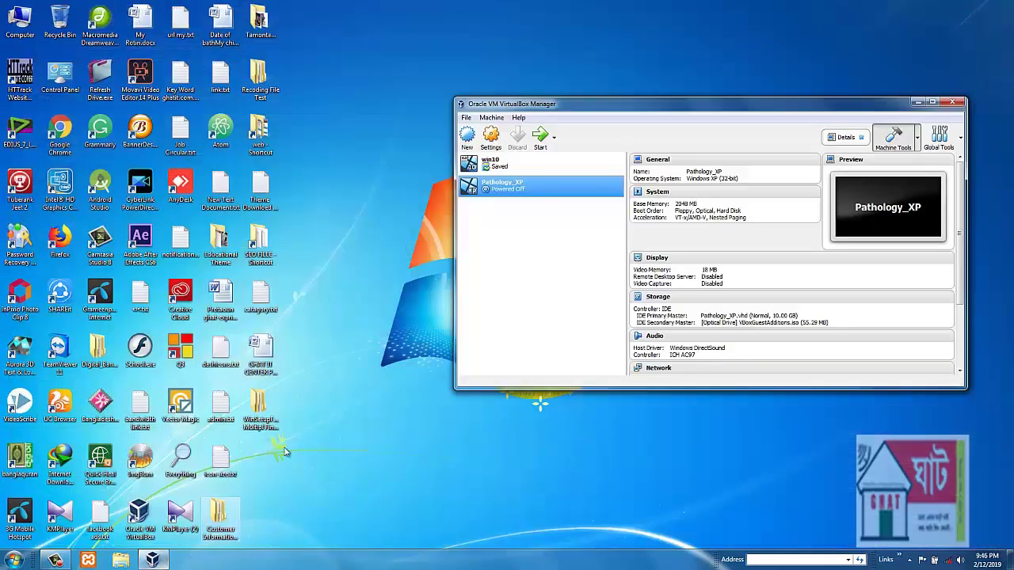
Step: Start Pathology_XP again and dismiss the keyboard capture and mouse pointer integration notices
left_click(542, 141)
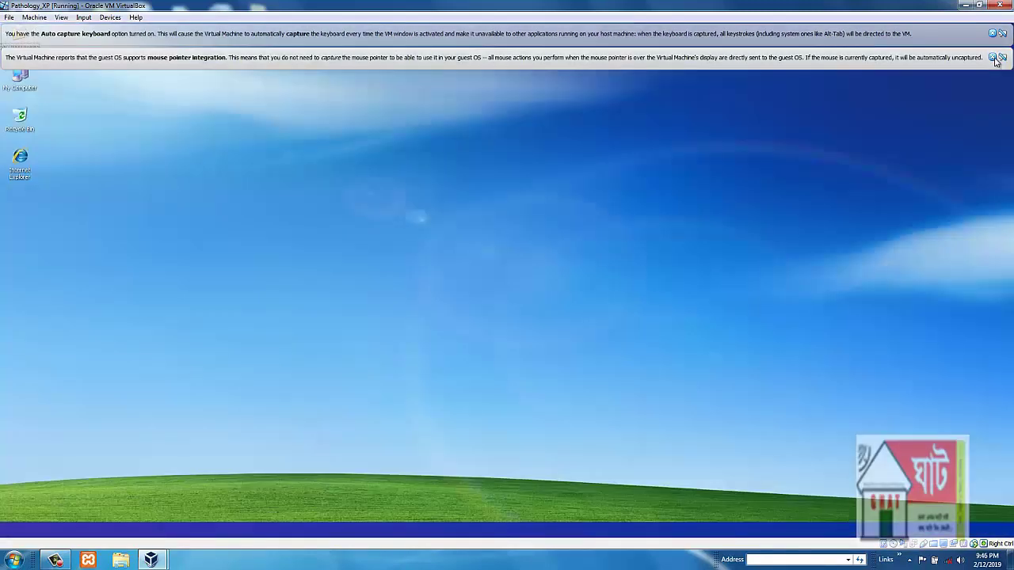
left_click(996, 59)
left_click(1001, 33)
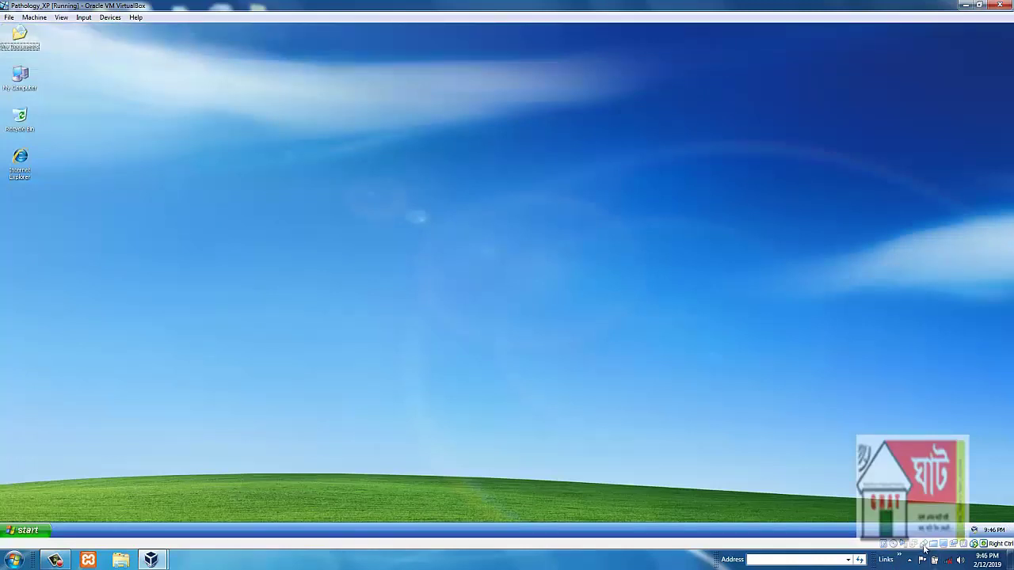
Step: Open the D_drive network drive from My Computer and browse to WordPress Theme Development-2018 inside Web Design Tutorial-2016
double_click(20, 76)
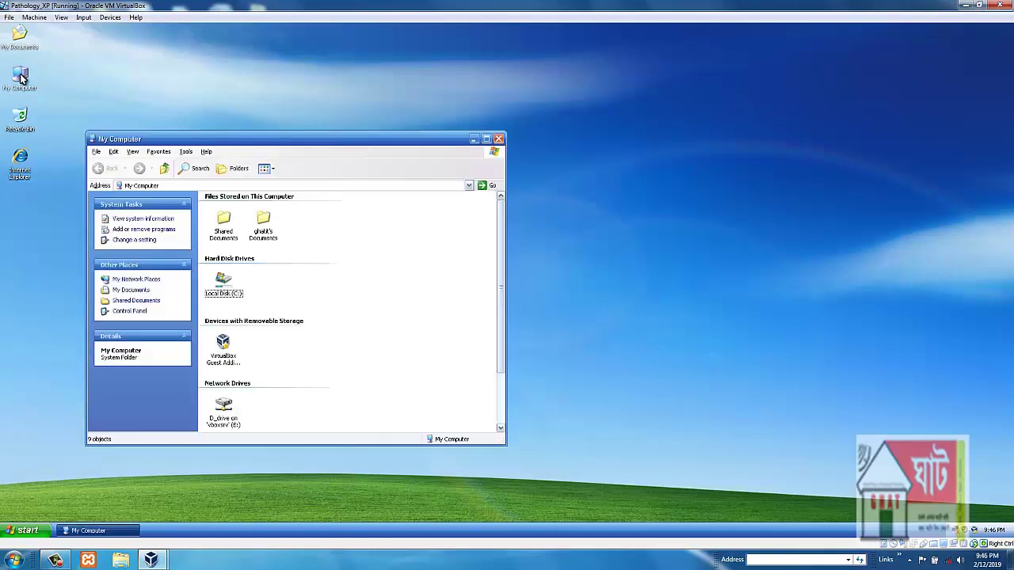
scroll(456, 337, "down", 2)
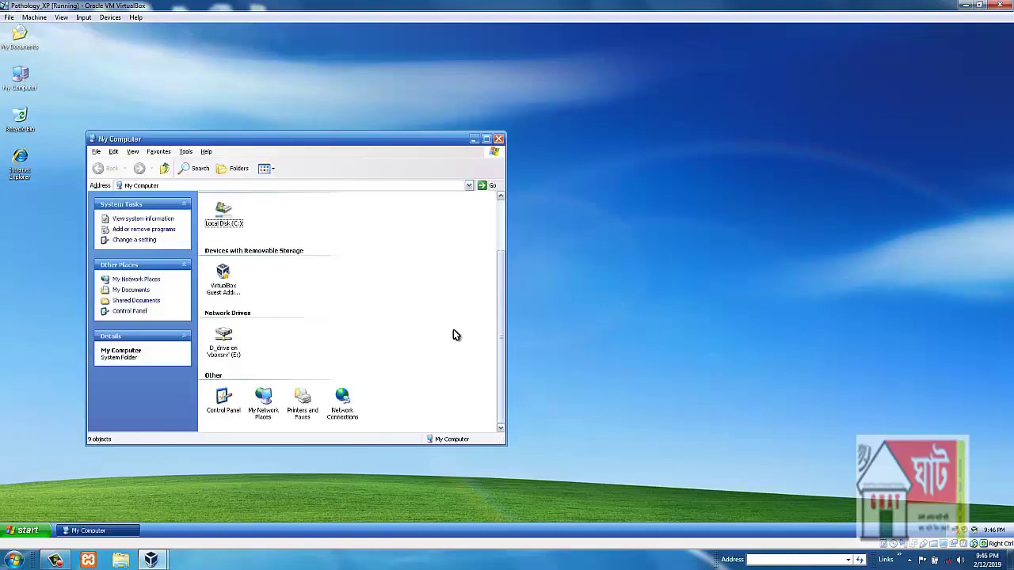
left_click(224, 349)
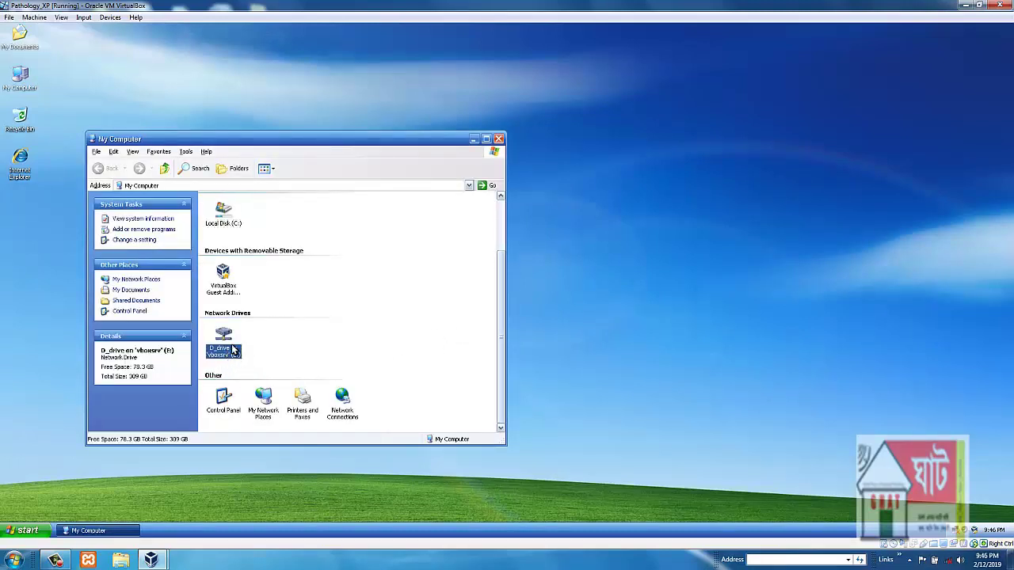
double_click(228, 345)
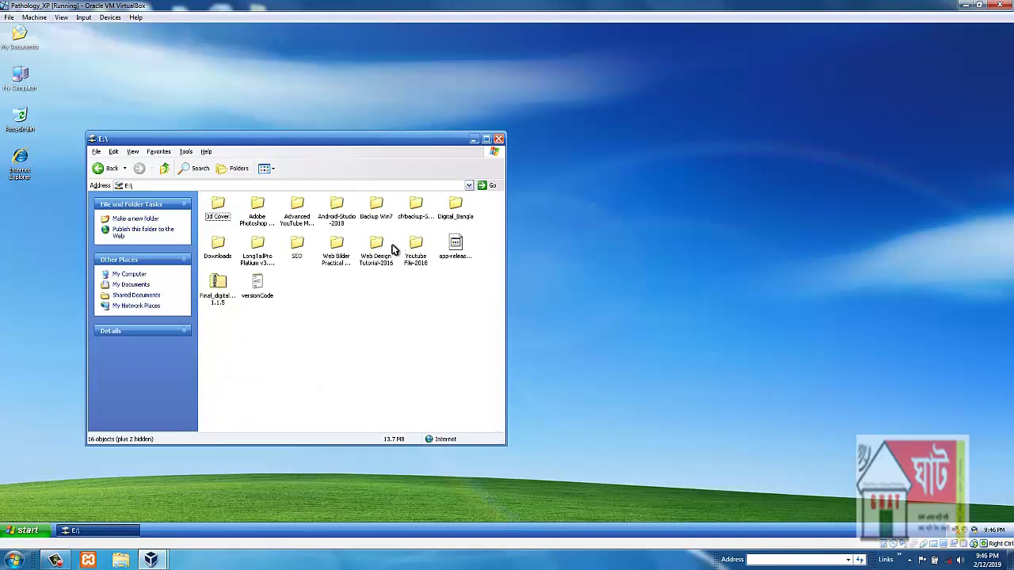
double_click(371, 261)
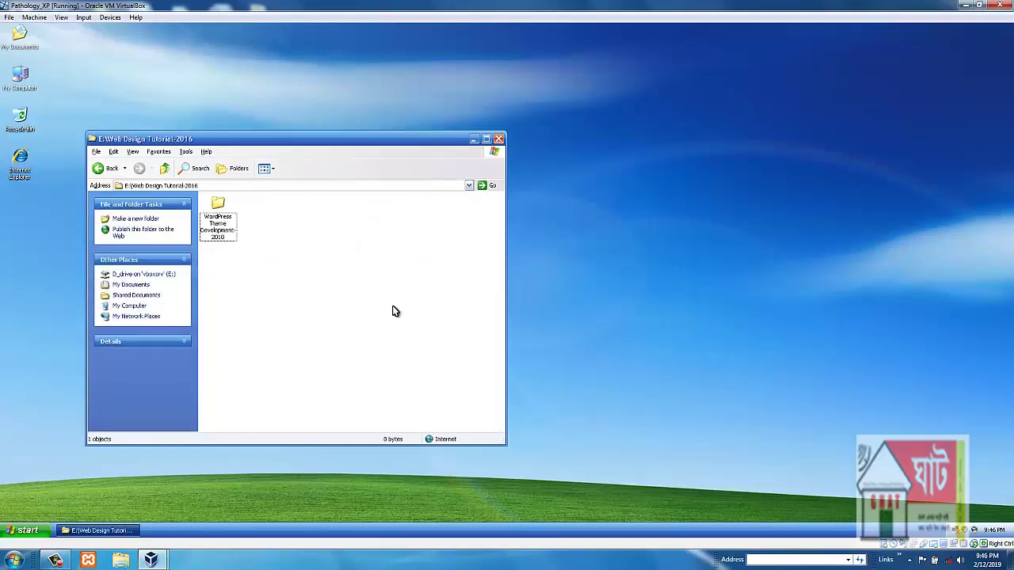
double_click(228, 226)
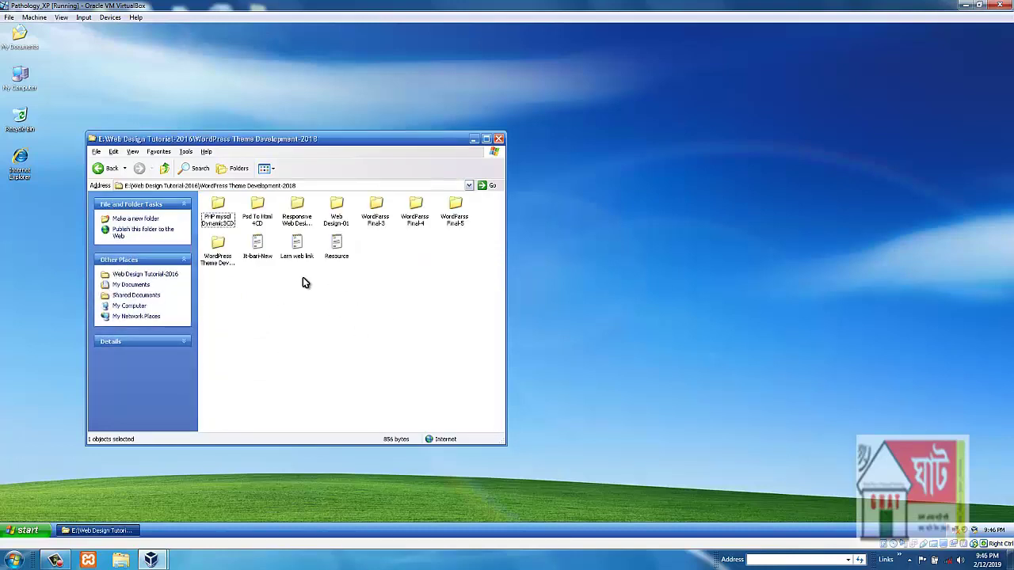
Step: Copy the Larn web link text file from the shared folder and paste it onto the Windows XP desktop
right_click(298, 240)
left_click(331, 311)
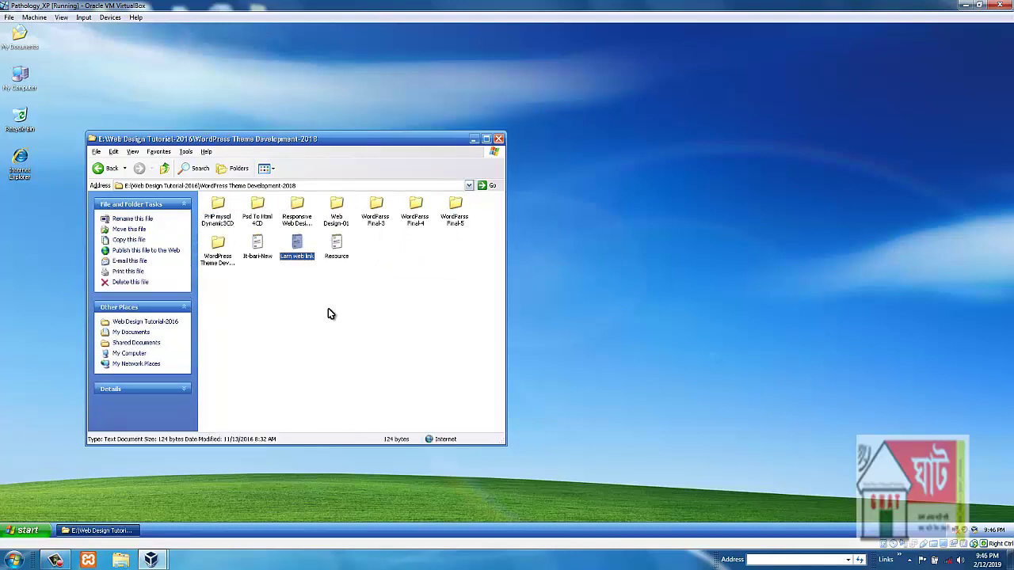
right_click(661, 209)
left_click(681, 235)
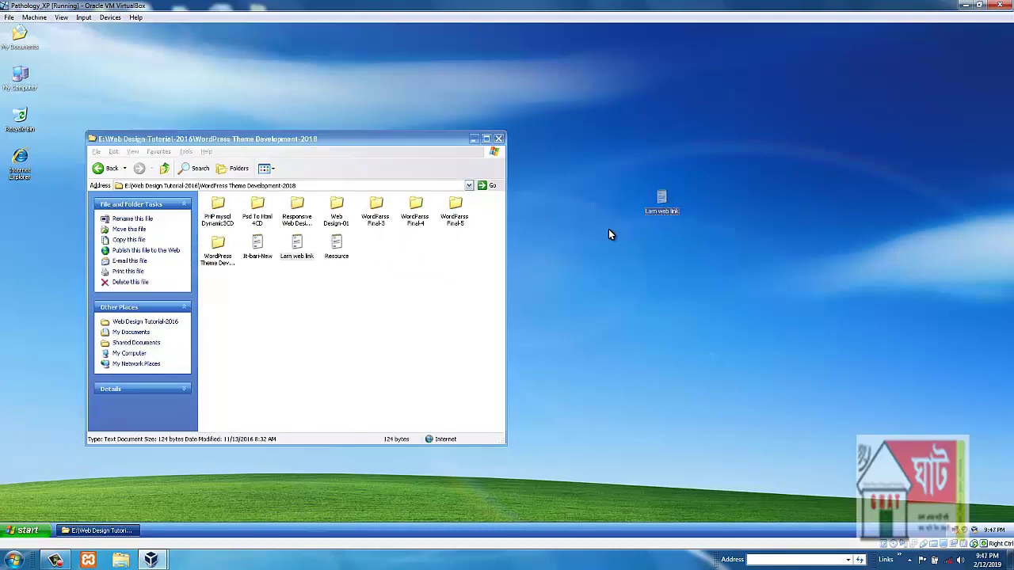
Step: Delete the Larn web link copy from the guest desktop, sending it to the Recycle Bin
right_click(662, 205)
left_click(698, 297)
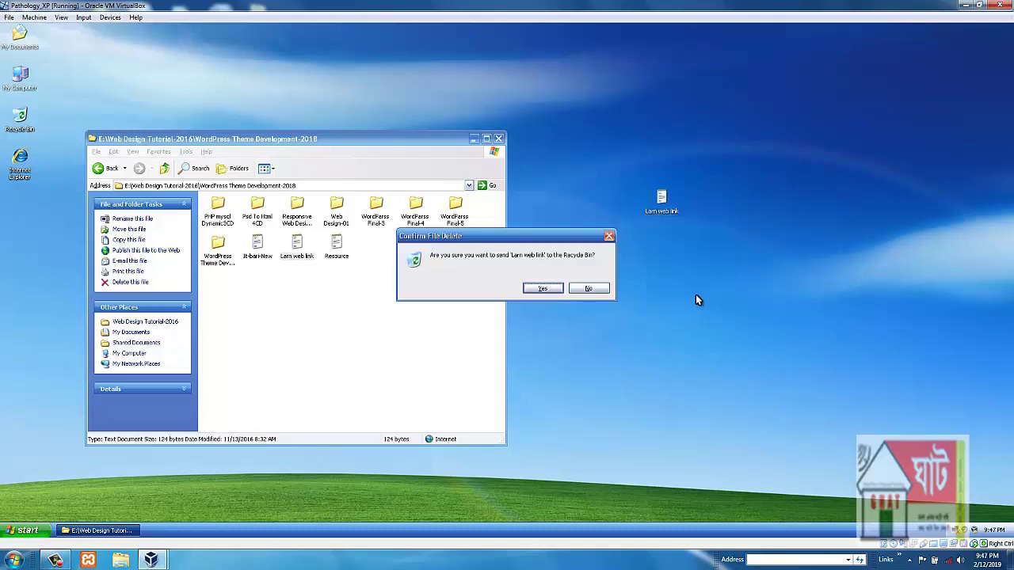
left_click(544, 293)
Step: Return to My Computer, view the D_drive network drive's contents once more, and close the window
left_click(104, 168)
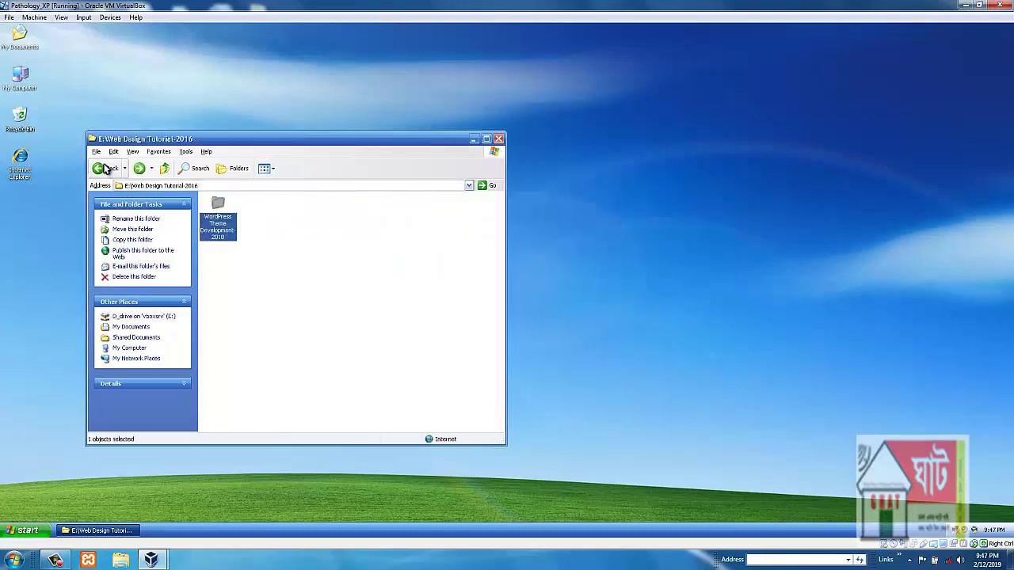
left_click(103, 168)
left_click(105, 168)
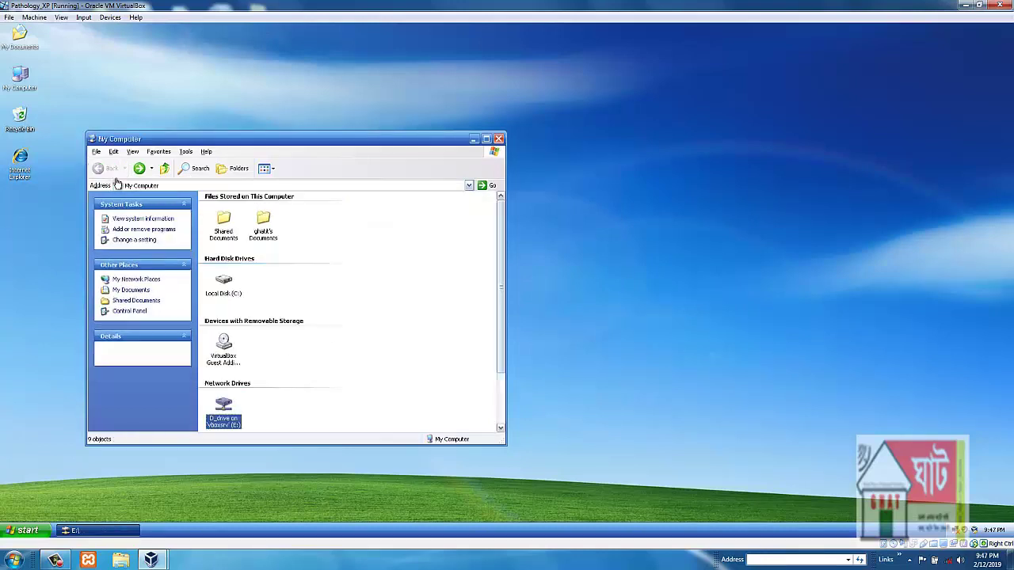
left_click(499, 381)
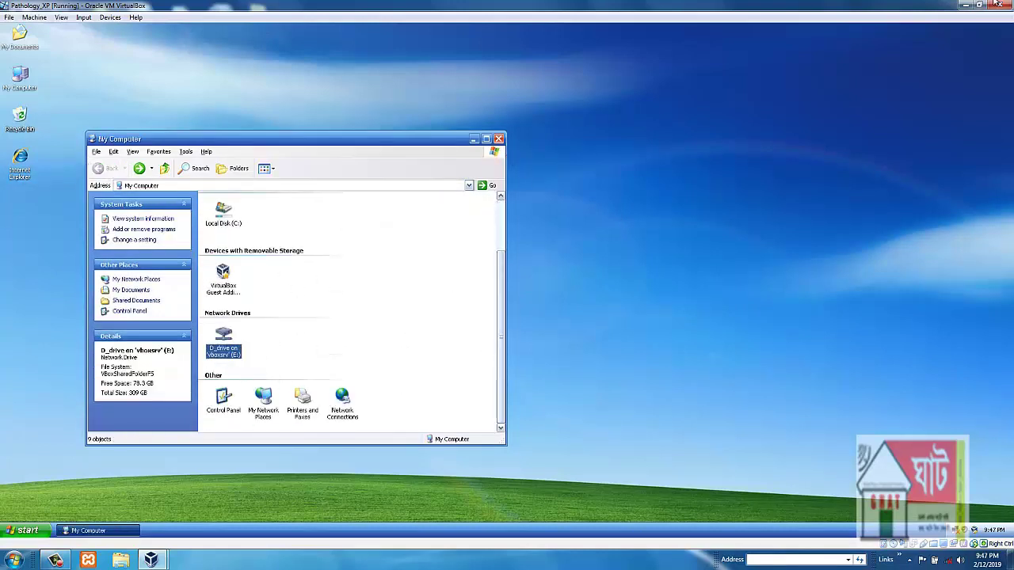
double_click(228, 337)
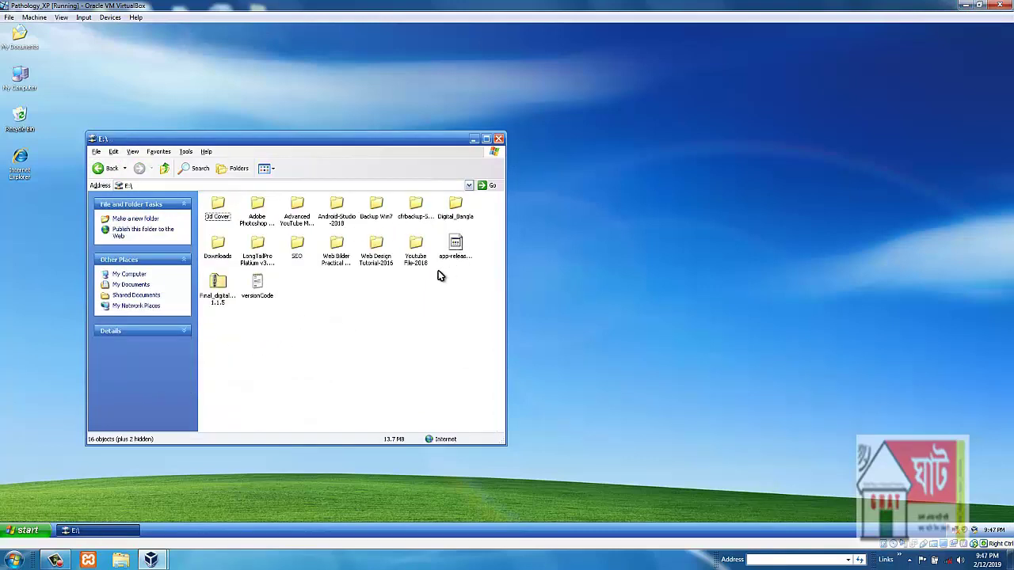
left_click(218, 216)
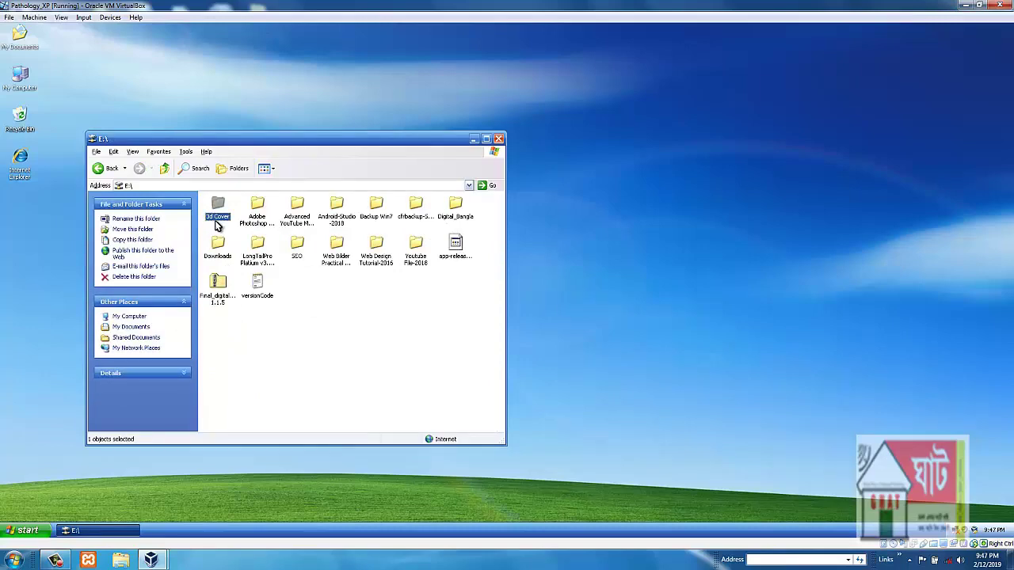
left_click(105, 168)
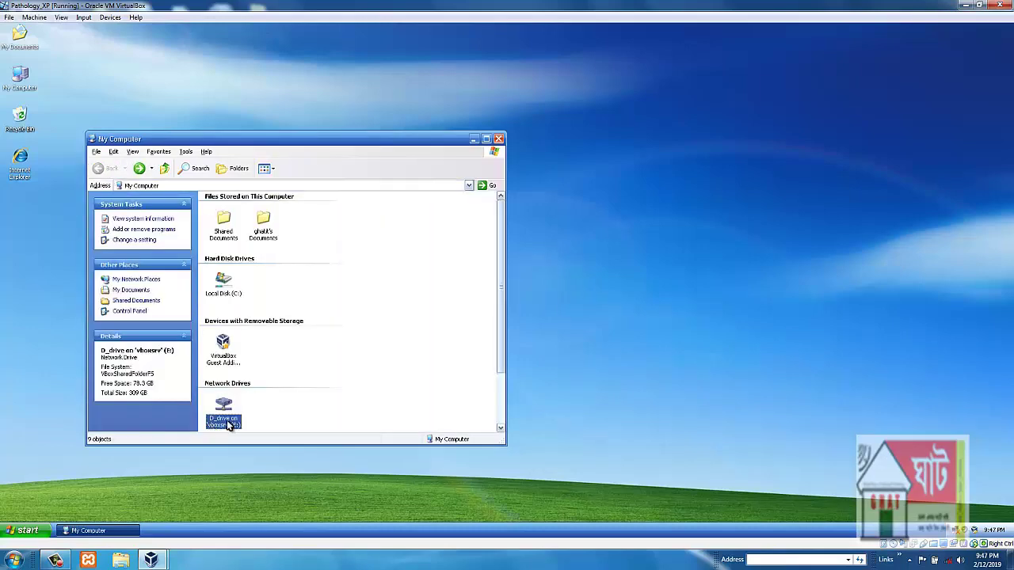
left_click(498, 139)
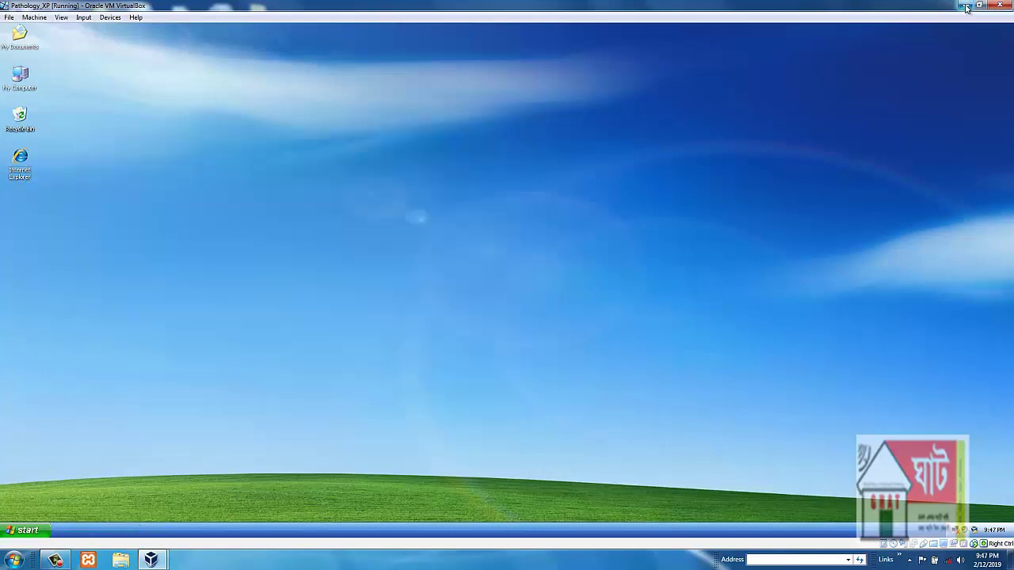
Step: Minimize the virtual machine and open Local Disk (D:) on the host to compare its contents with the share
left_click(965, 5)
left_click(20, 20)
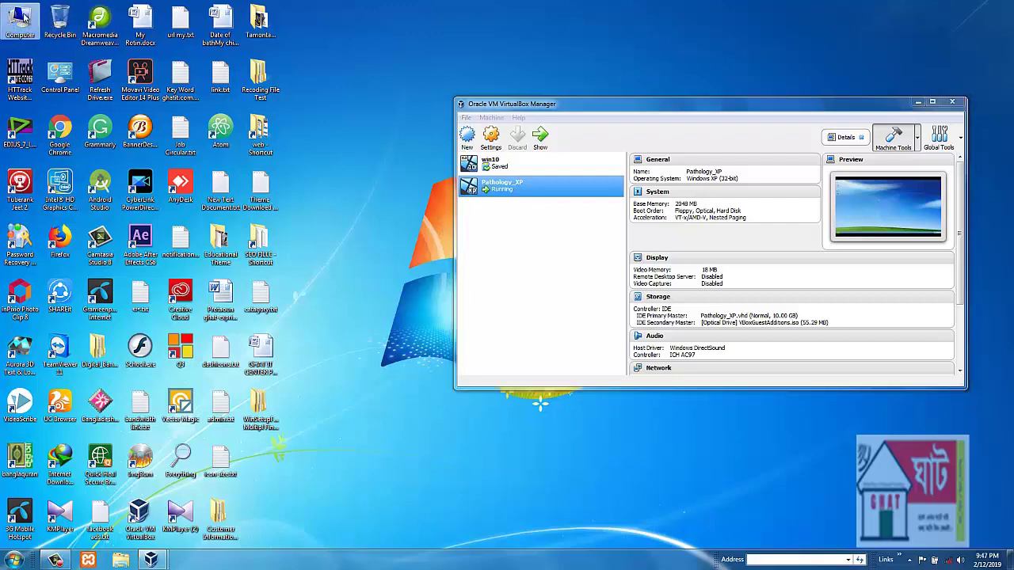
double_click(9, 31)
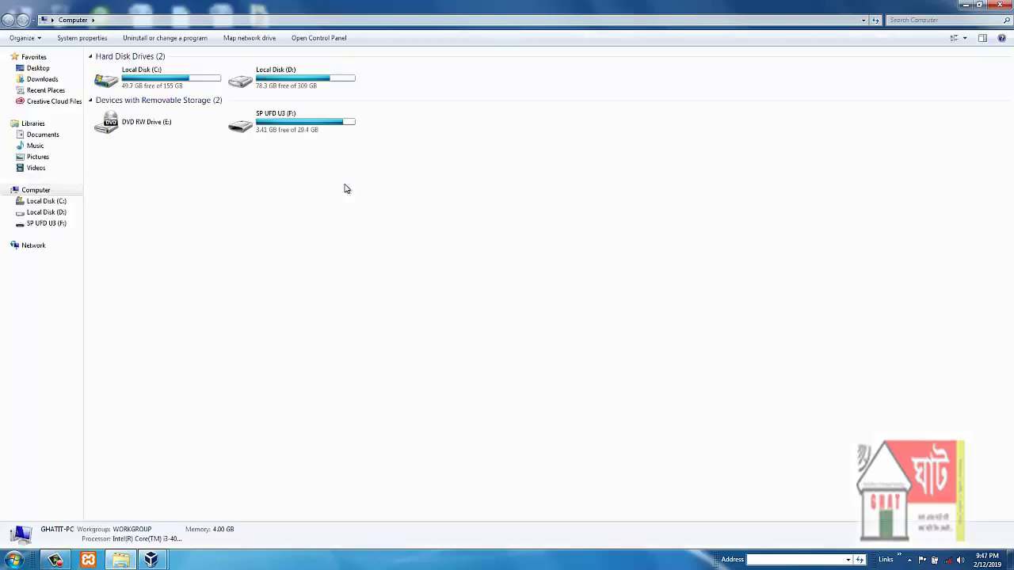
left_click(315, 82)
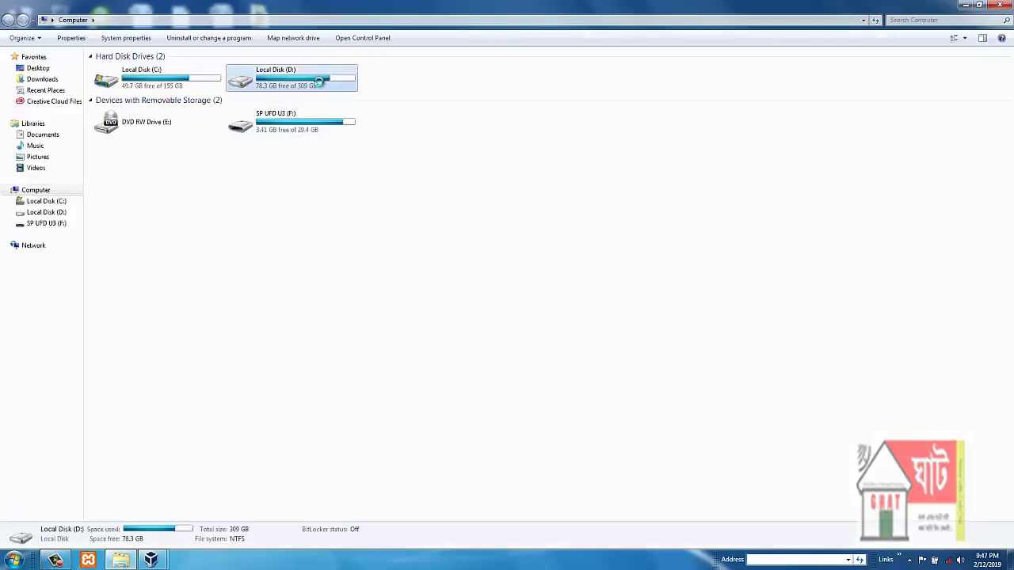
double_click(320, 82)
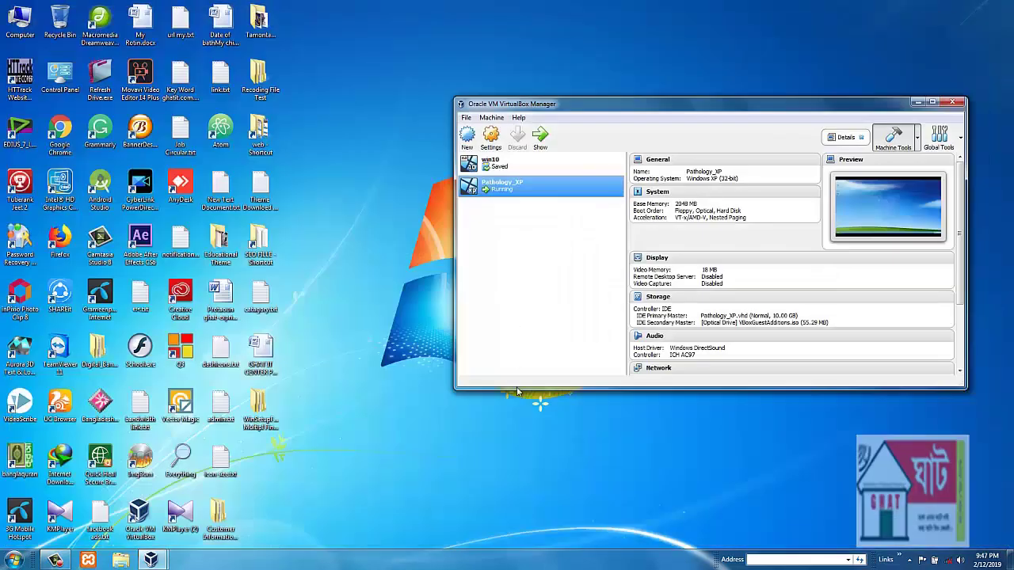
Step: Switch back to the running Pathology_XP machine and open its Shared Folders settings
left_click(150, 560)
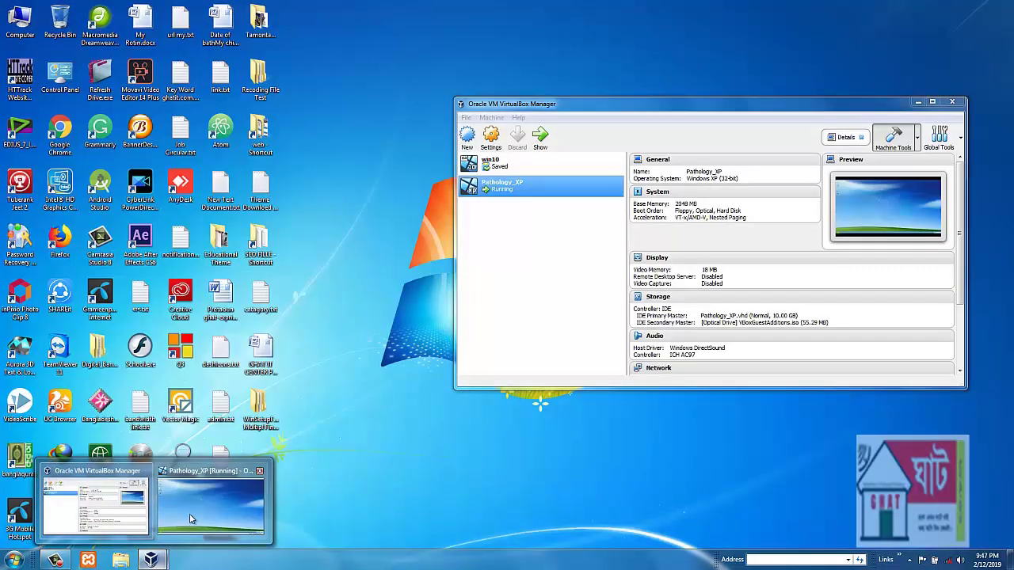
left_click(190, 519)
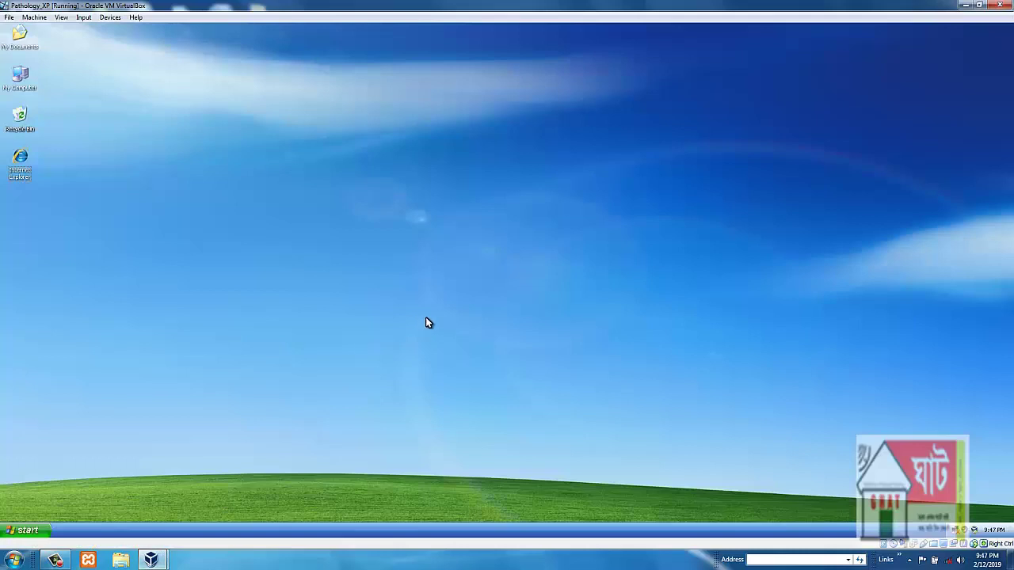
left_click(110, 17)
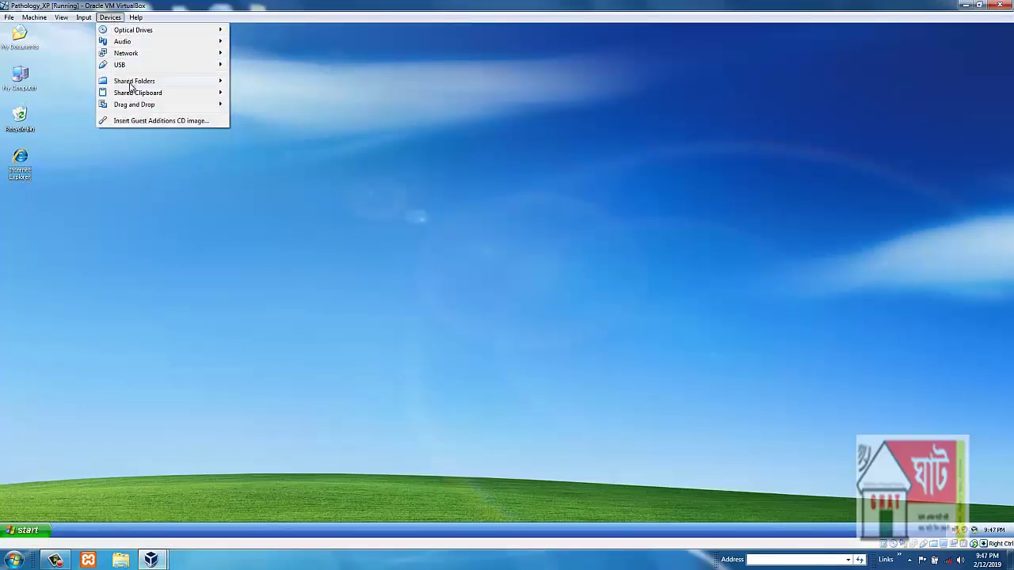
mouse_move(145, 88)
left_click(287, 84)
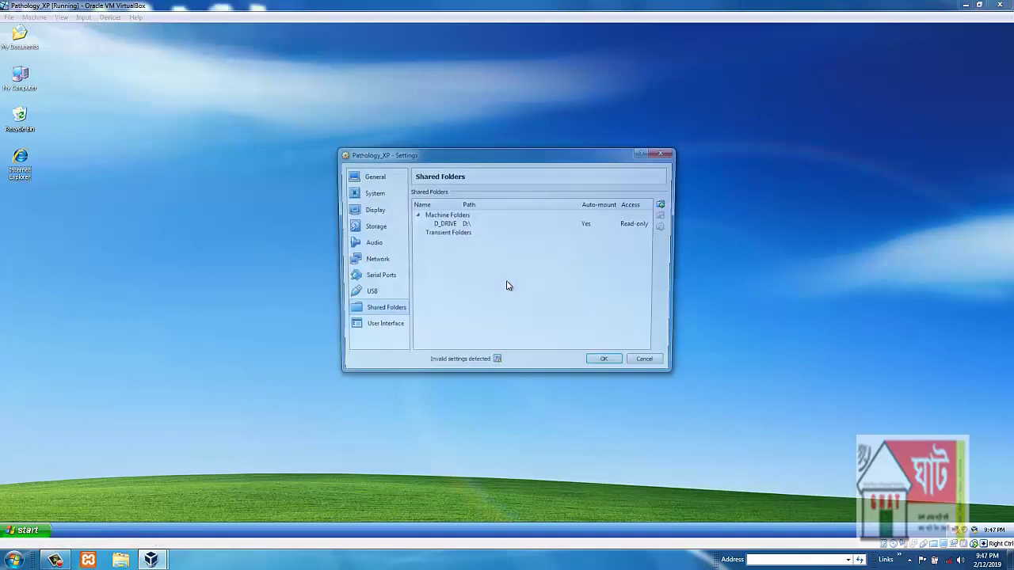
Step: Add the host's F:\ drive as the share F_DRIVE, read-only, auto-mounted and permanent, and save the settings
left_click(665, 203)
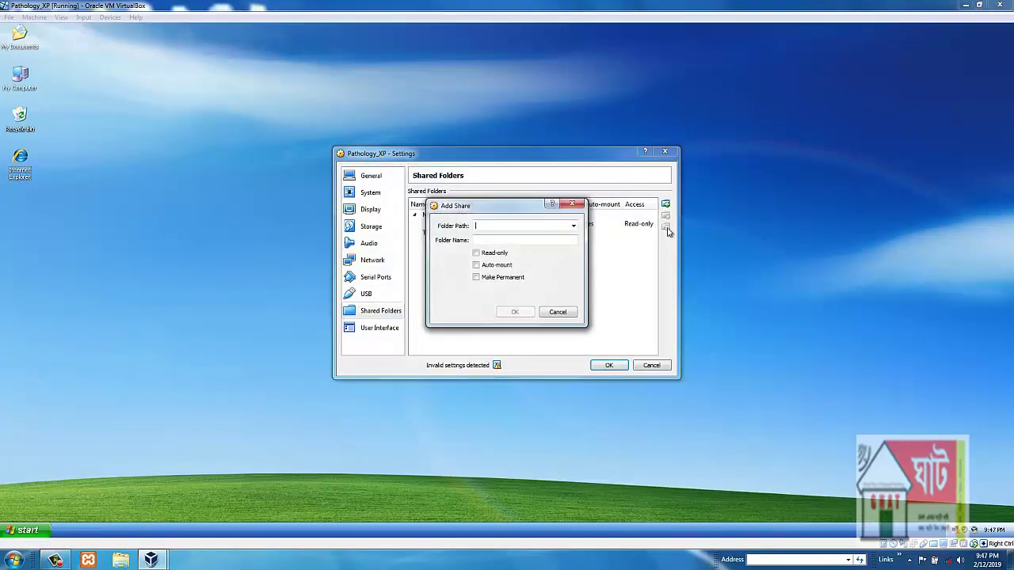
left_click(573, 226)
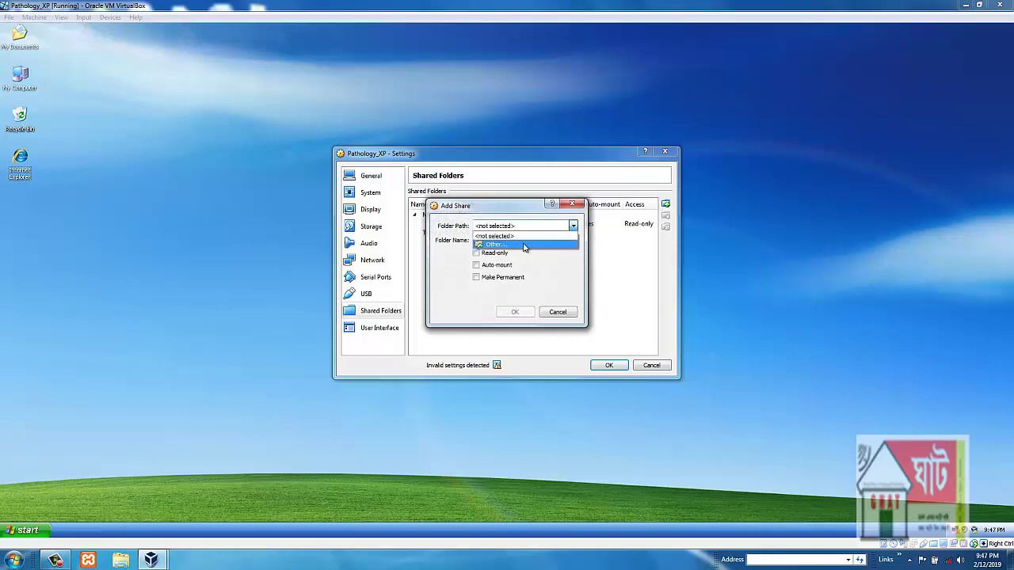
left_click(526, 240)
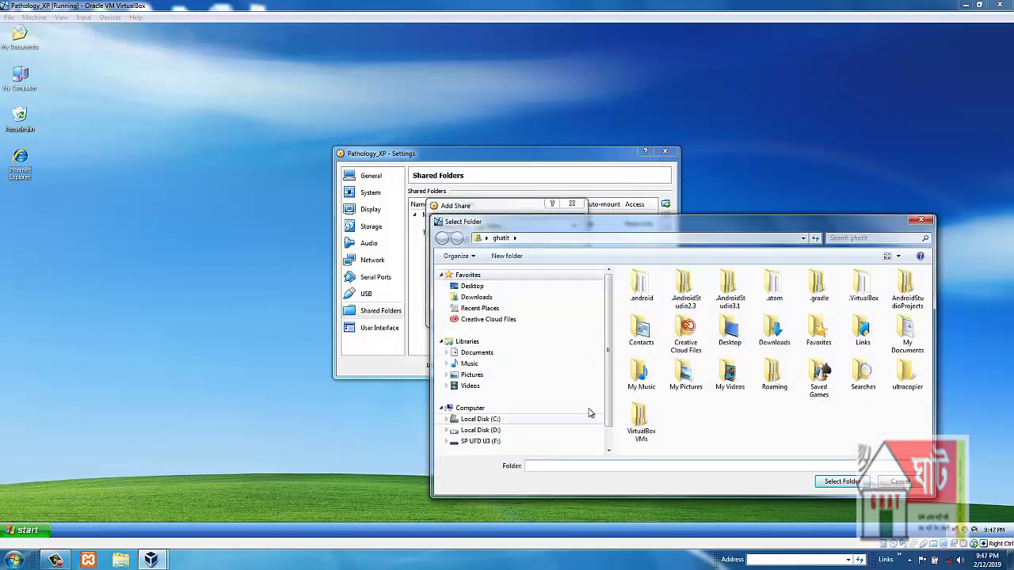
scroll(586, 415, "down", 1)
left_click(485, 415)
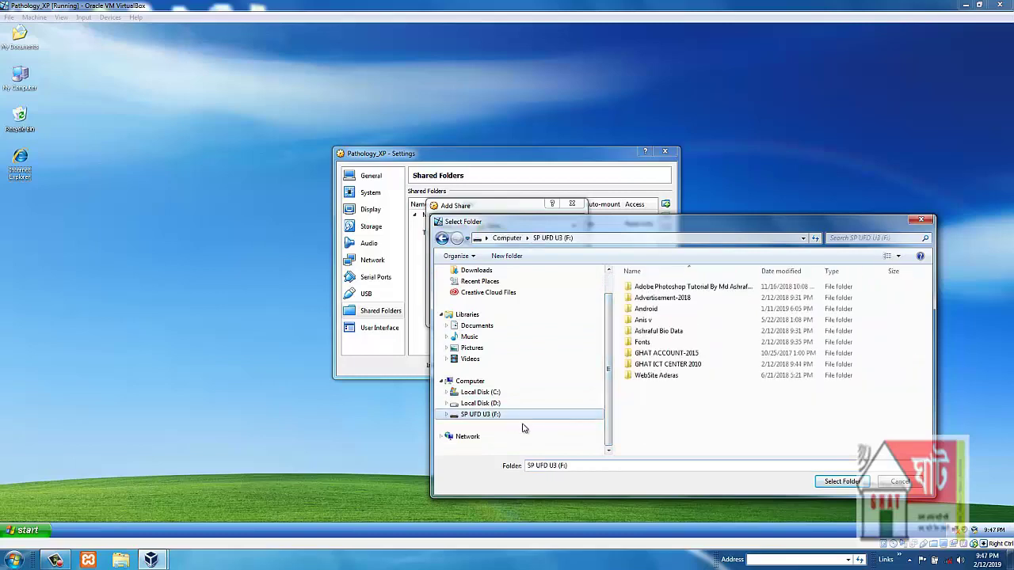
left_click(841, 482)
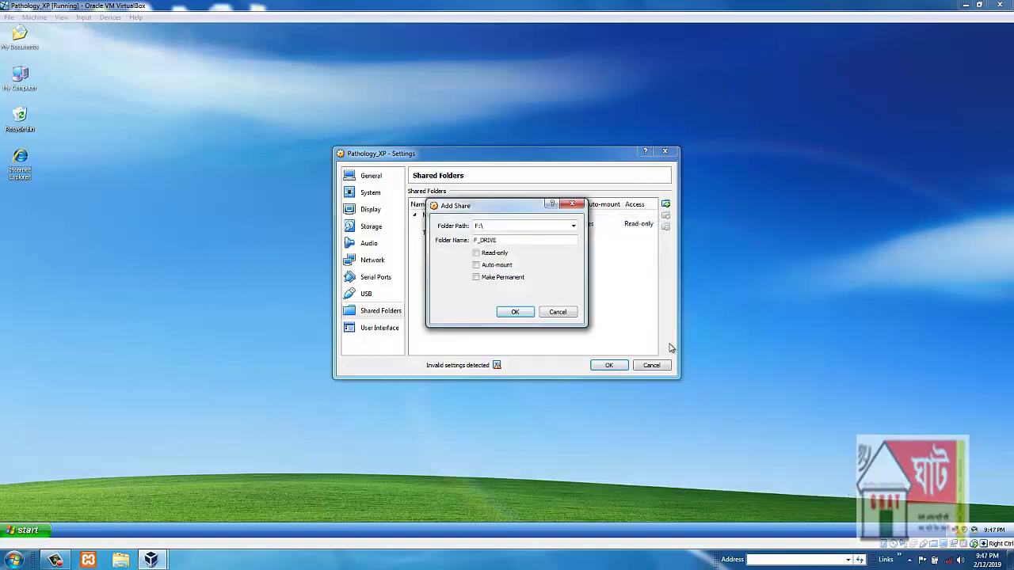
left_click(520, 312)
left_click(614, 365)
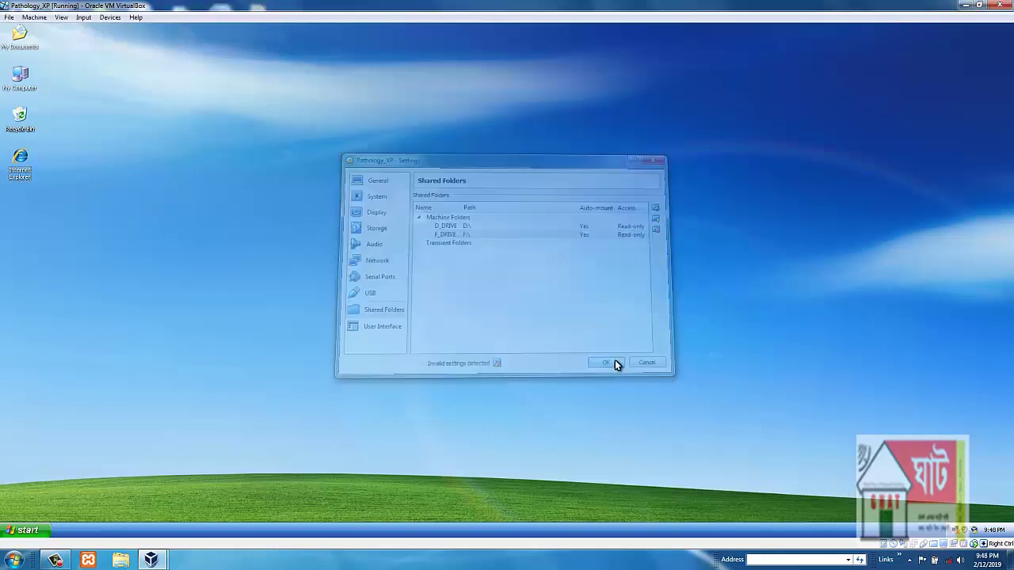
Step: Check My Computer in the guest for the shared F: drive and close the window
double_click(22, 79)
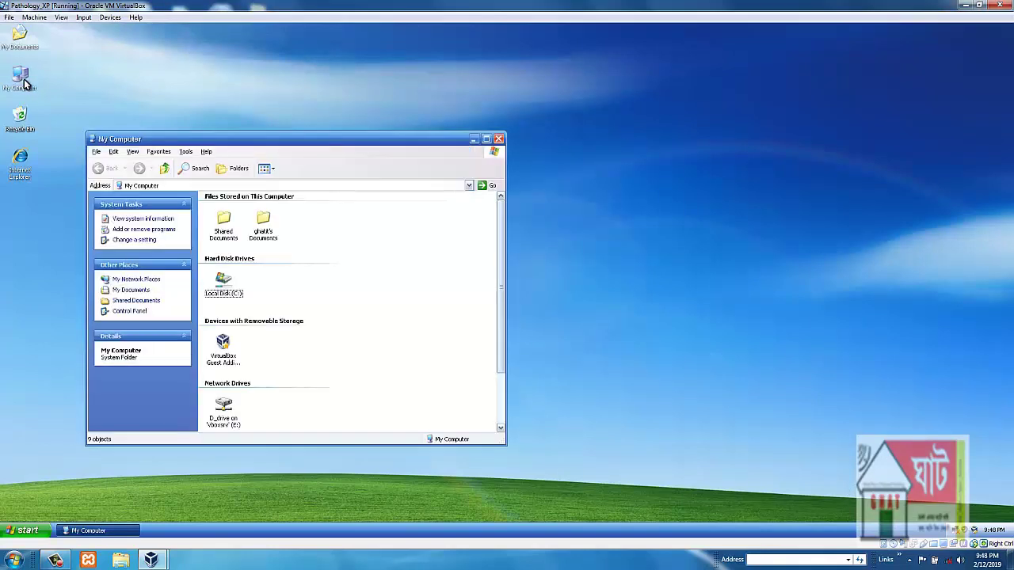
scroll(308, 377, "down", 2)
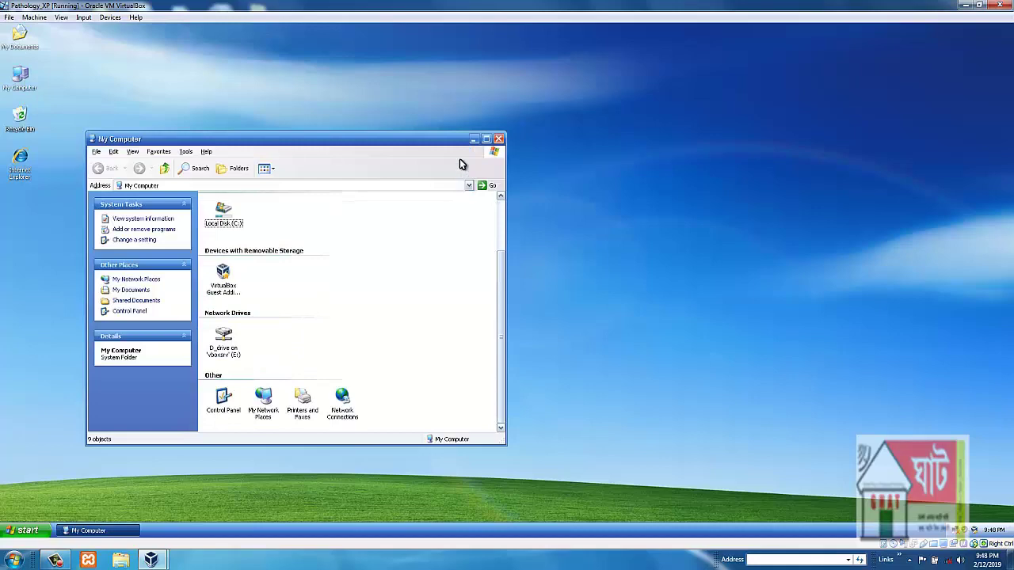
left_click(498, 138)
Step: Close the Pathology_XP virtual machine using the power off option
left_click(9, 16)
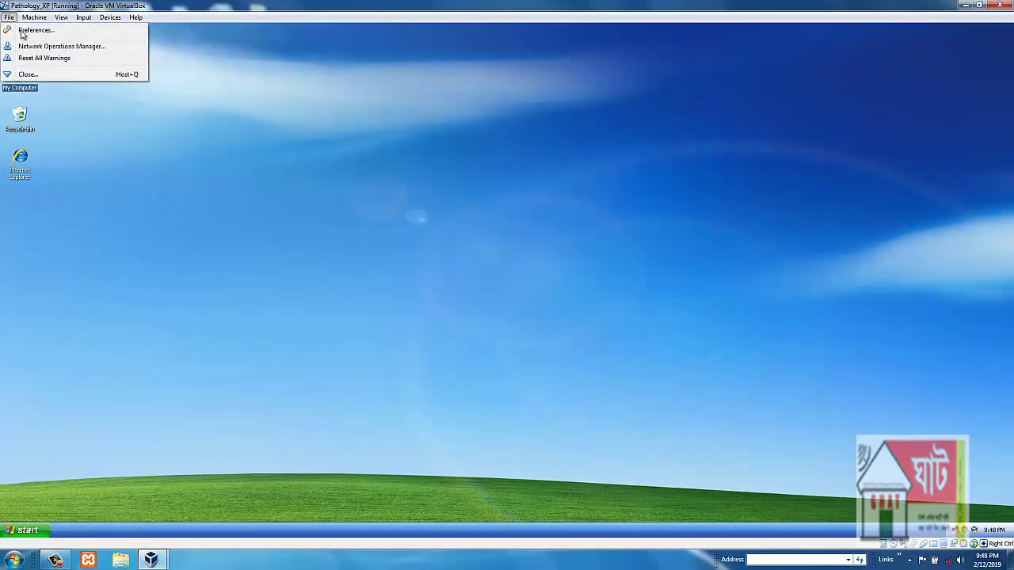
left_click(27, 74)
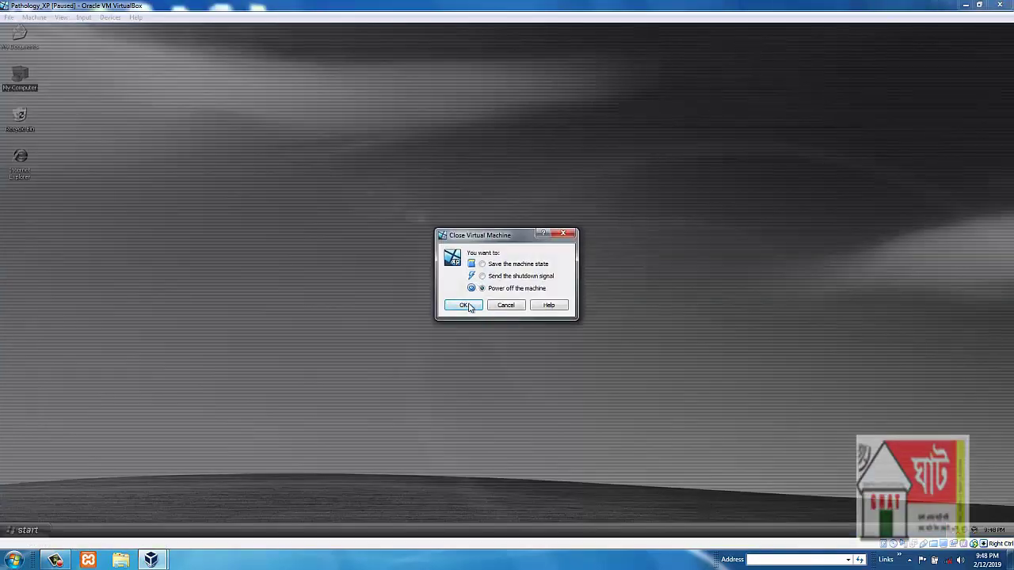
left_click(467, 306)
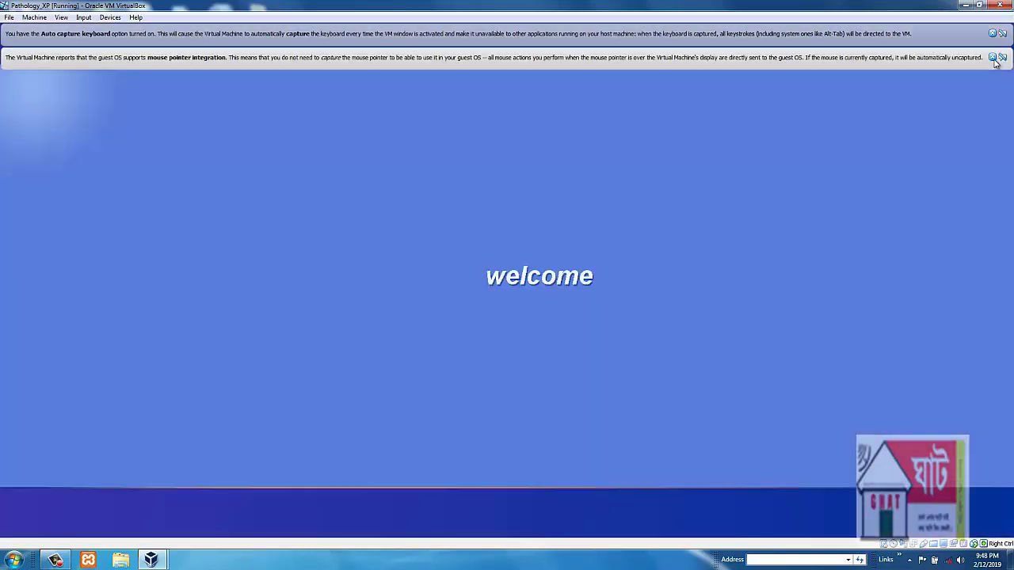
Step: Dismiss the virtual machine notifications and browse the files on the shared F_drive through My Computer in the guest
left_click(1001, 57)
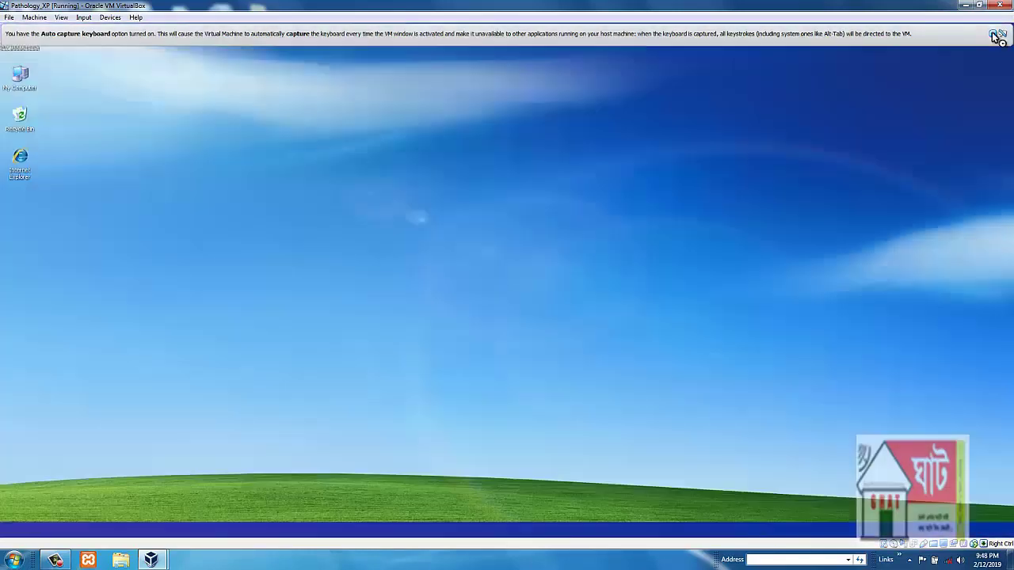
left_click(1001, 34)
double_click(21, 78)
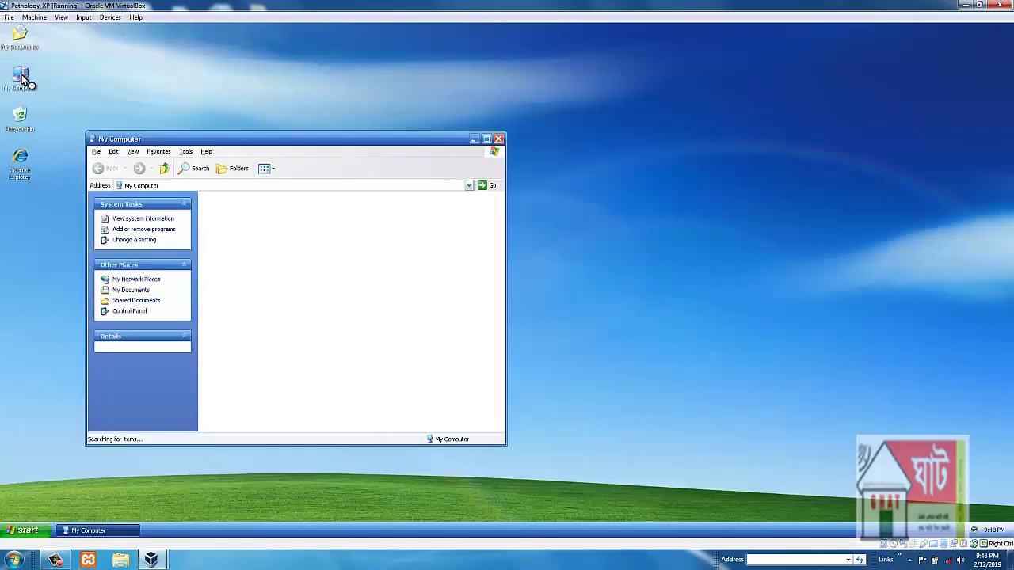
scroll(443, 364, "down", 3)
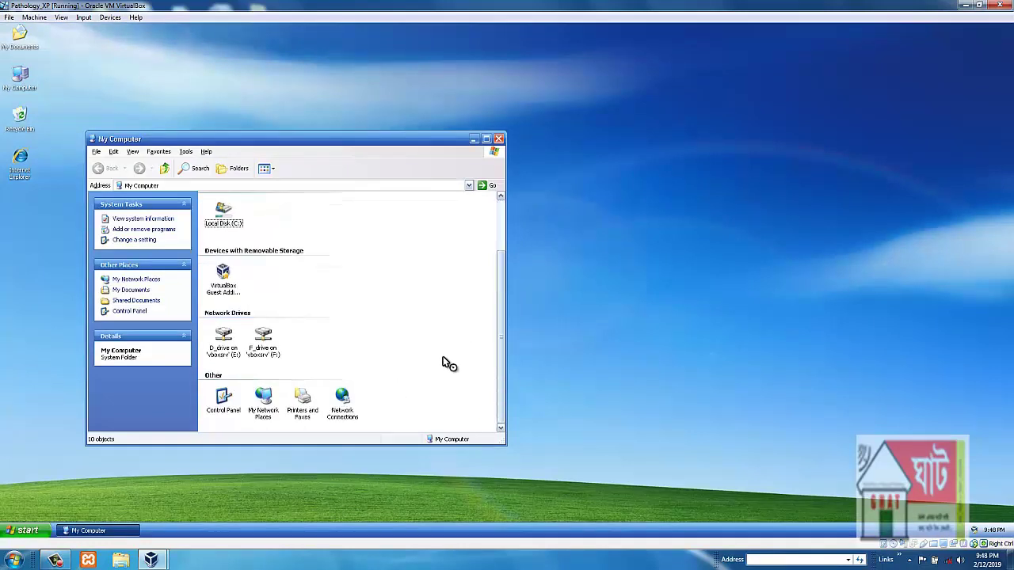
left_click(269, 350)
double_click(270, 349)
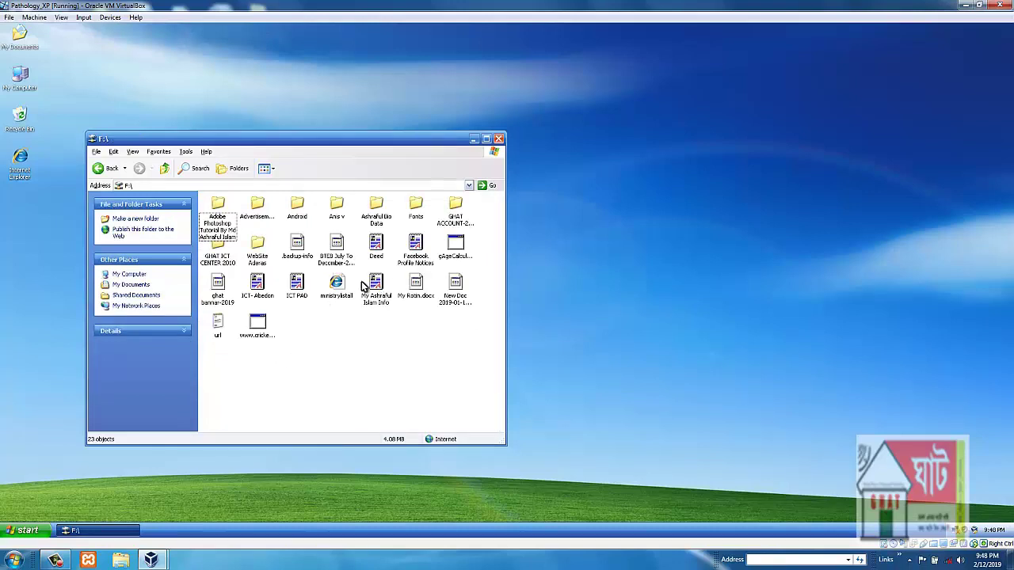
left_click(99, 169)
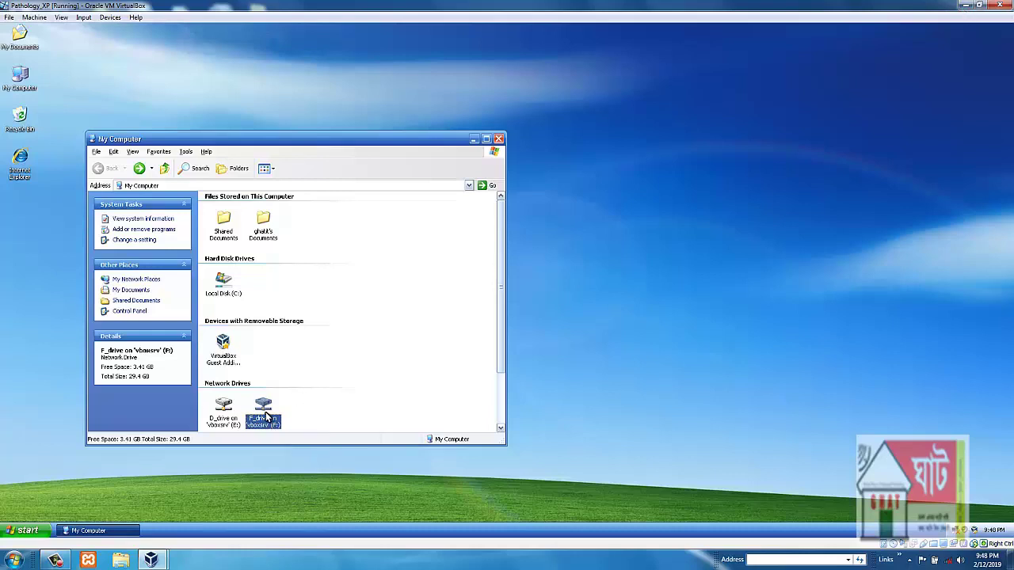
double_click(267, 416)
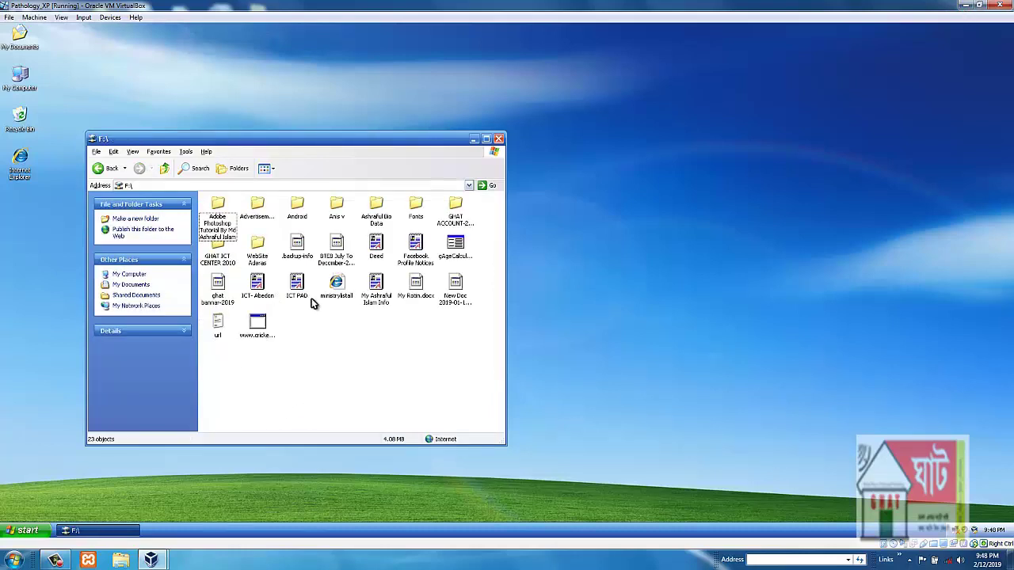
left_click(219, 330)
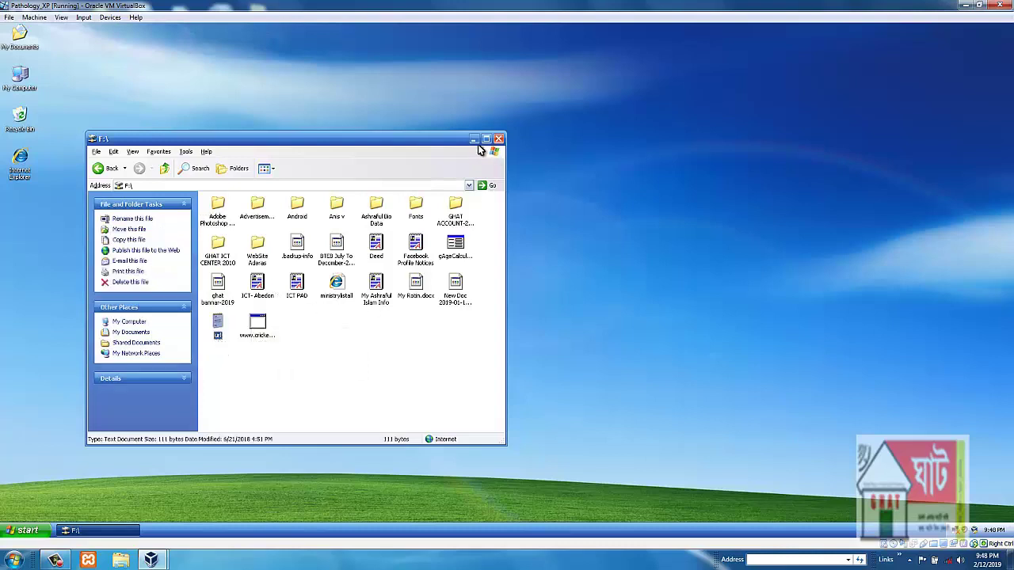
Step: Minimize the guest windows, view the contents of the host's F: drive for comparison, and close it
left_click(474, 140)
left_click(966, 7)
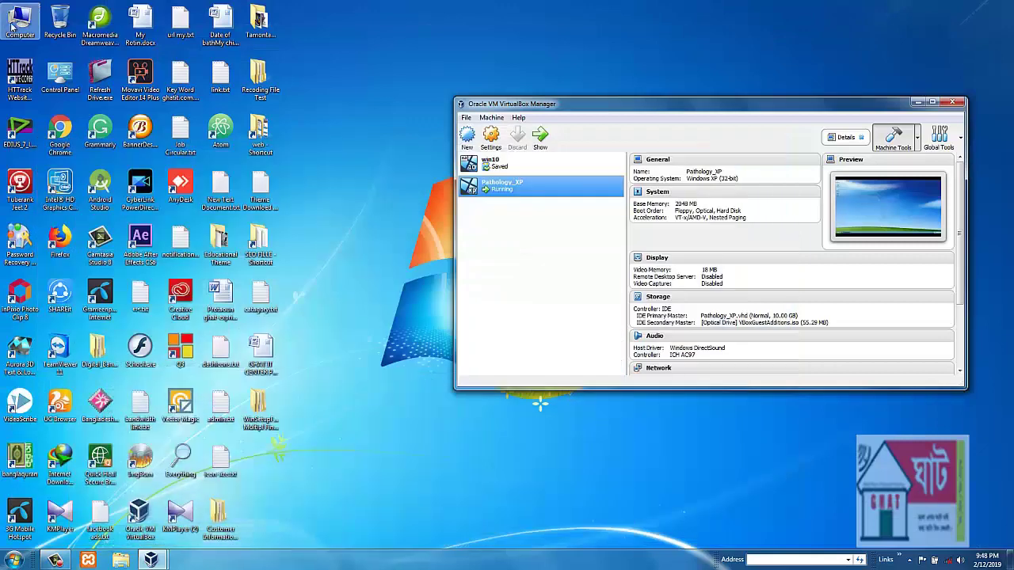
double_click(19, 24)
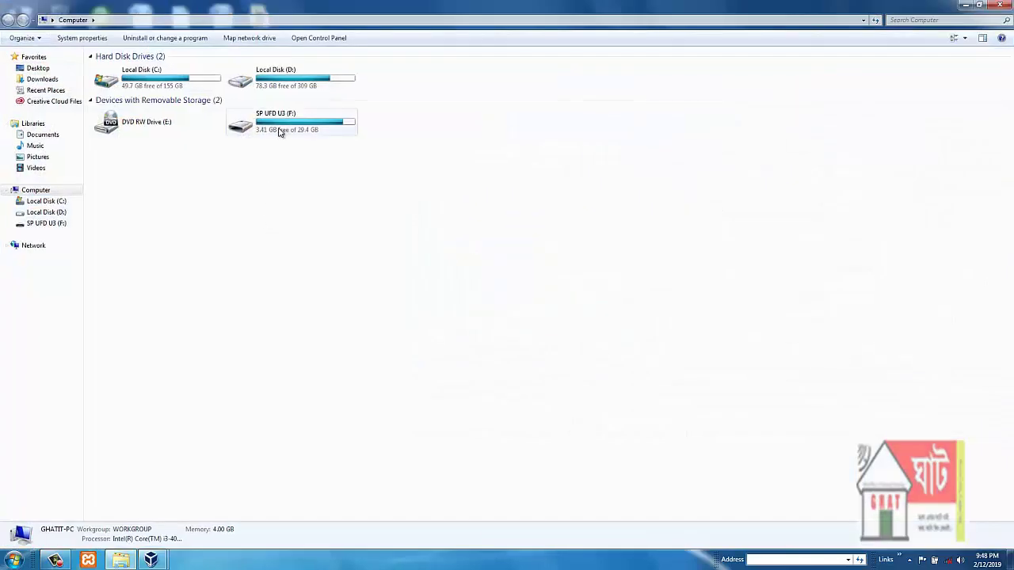
double_click(277, 128)
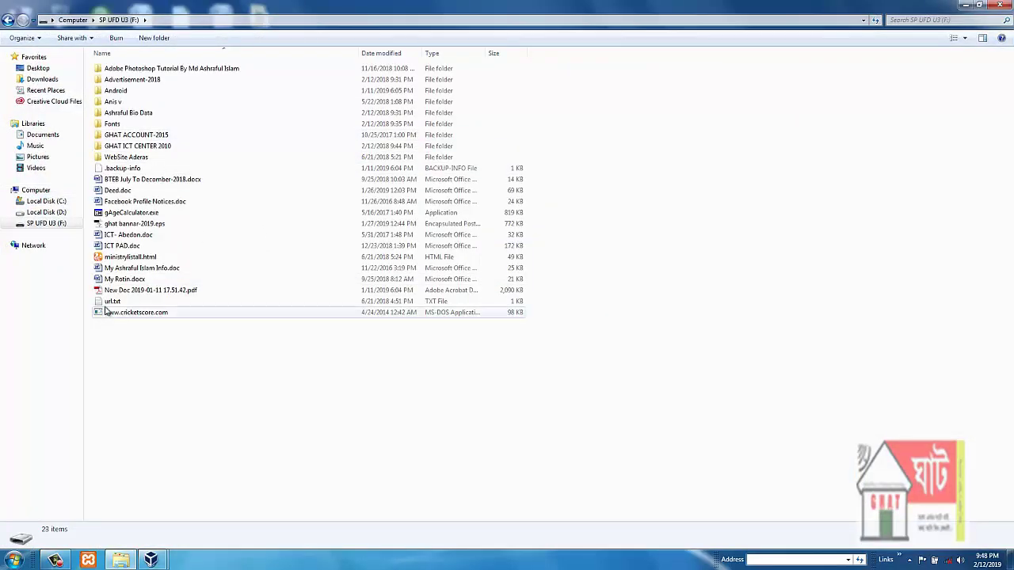
left_click(1001, 5)
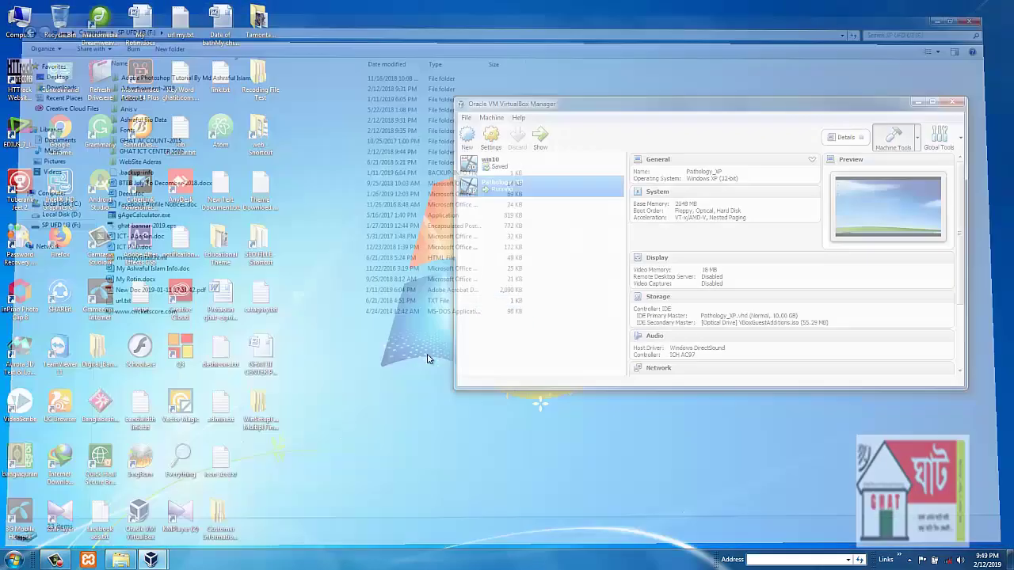
Step: Switch back to the Pathology_XP machine and empty the guest's Recycle Bin
mouse_move(161, 563)
left_click(202, 501)
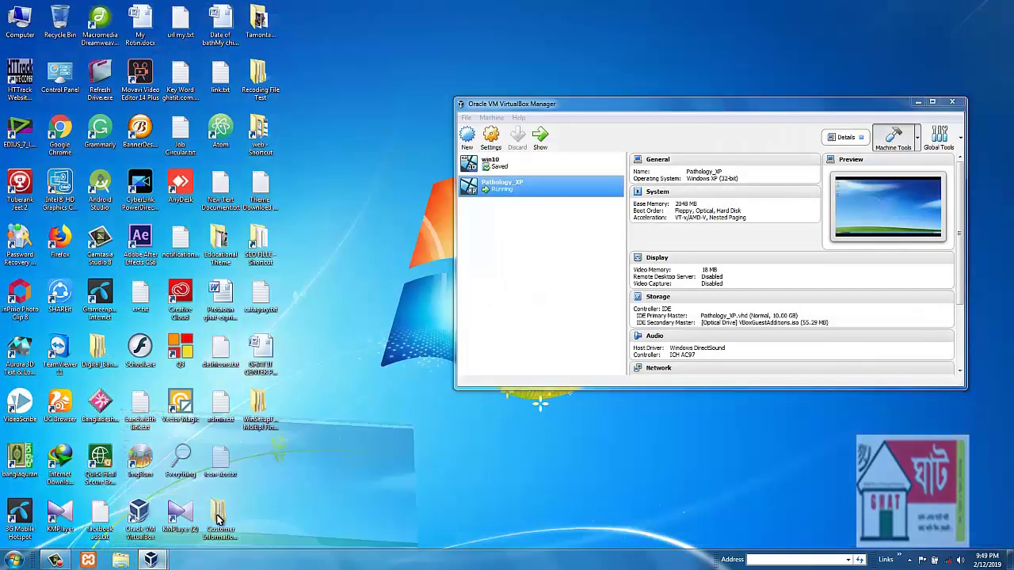
right_click(24, 126)
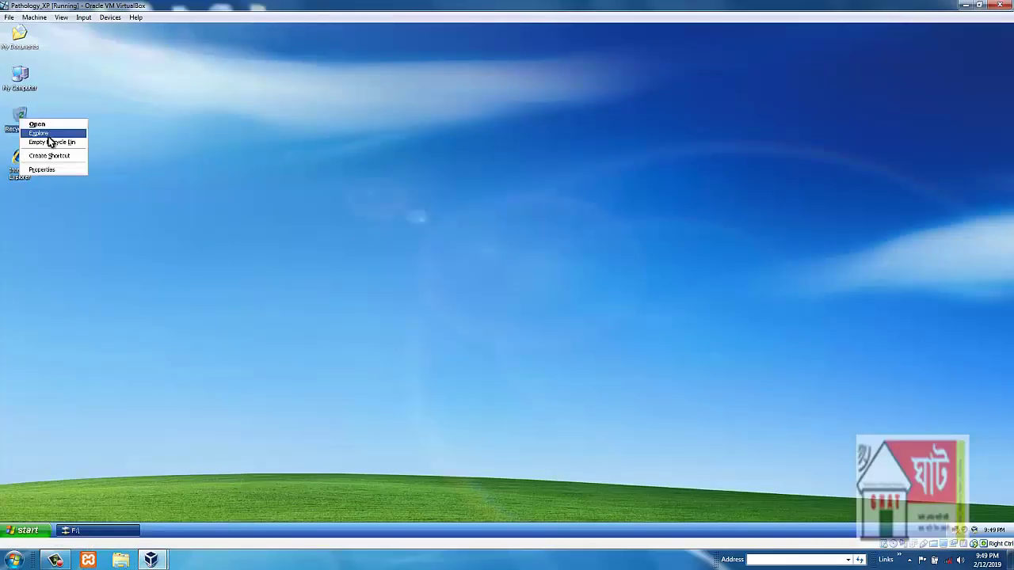
left_click(61, 140)
left_click(554, 301)
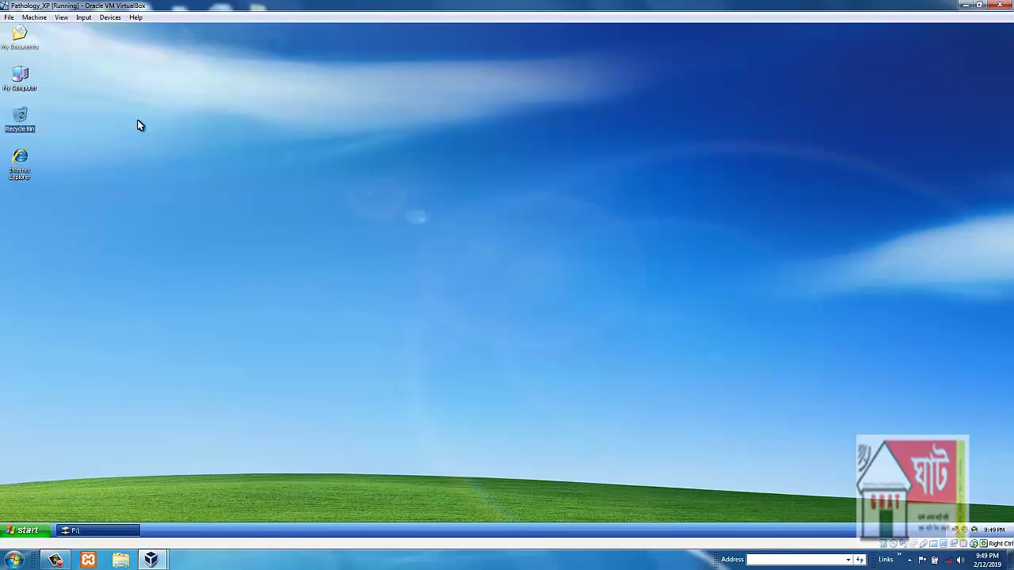
Step: Browse the guest's Local Disk (C:), reveal the contents of its WINDOWS folder, and return to the drive's root
double_click(22, 77)
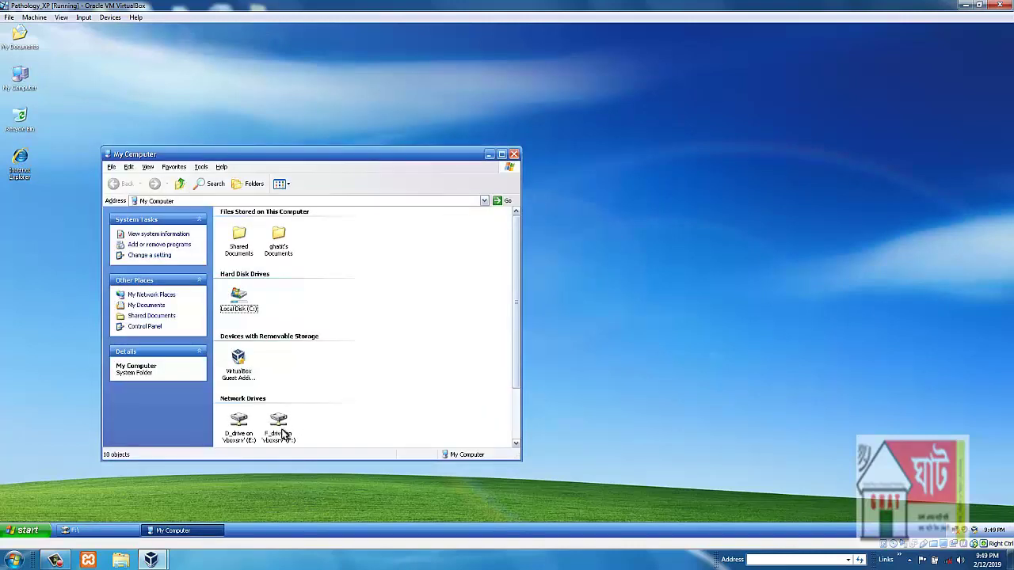
double_click(240, 299)
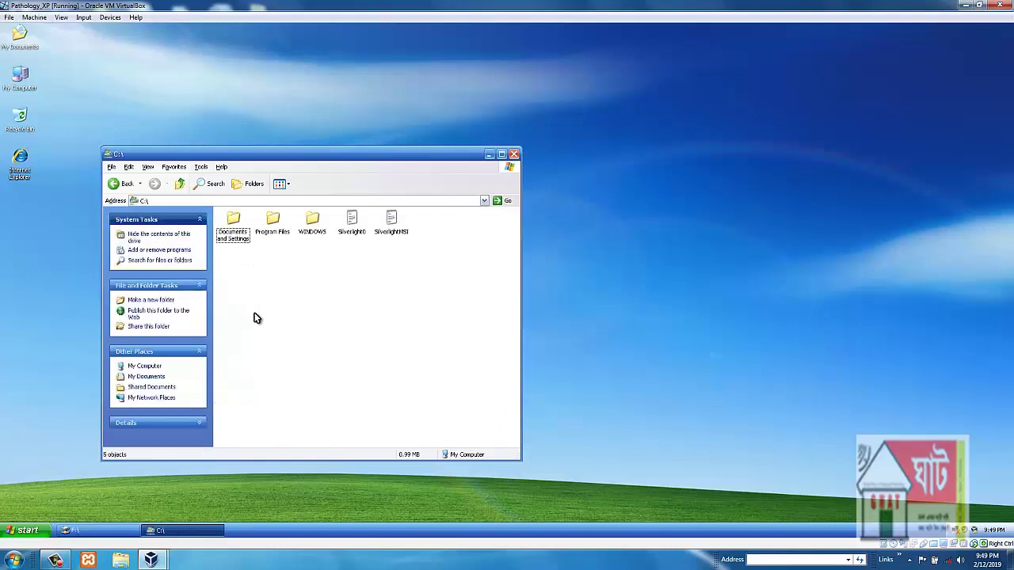
double_click(303, 235)
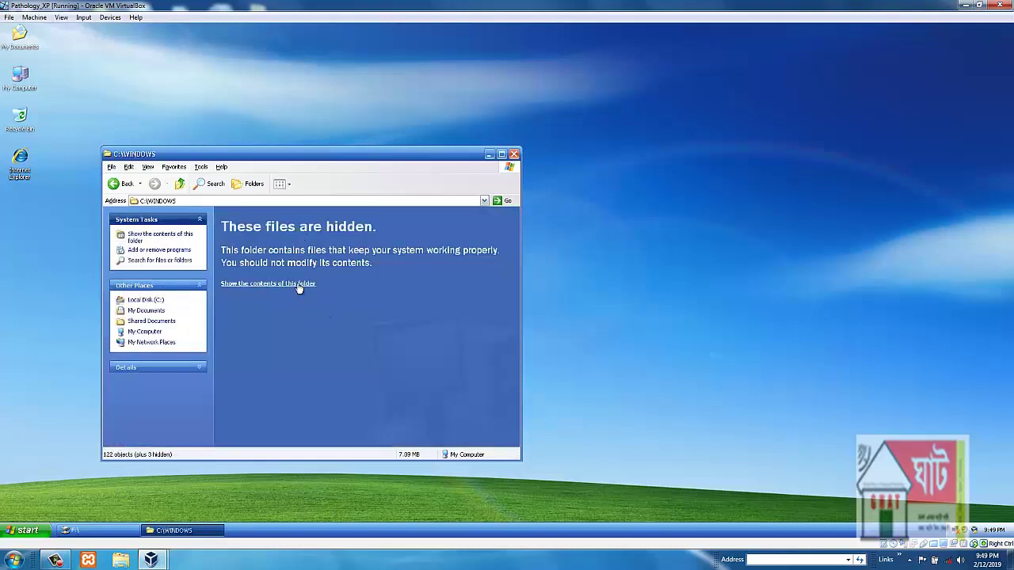
left_click(285, 283)
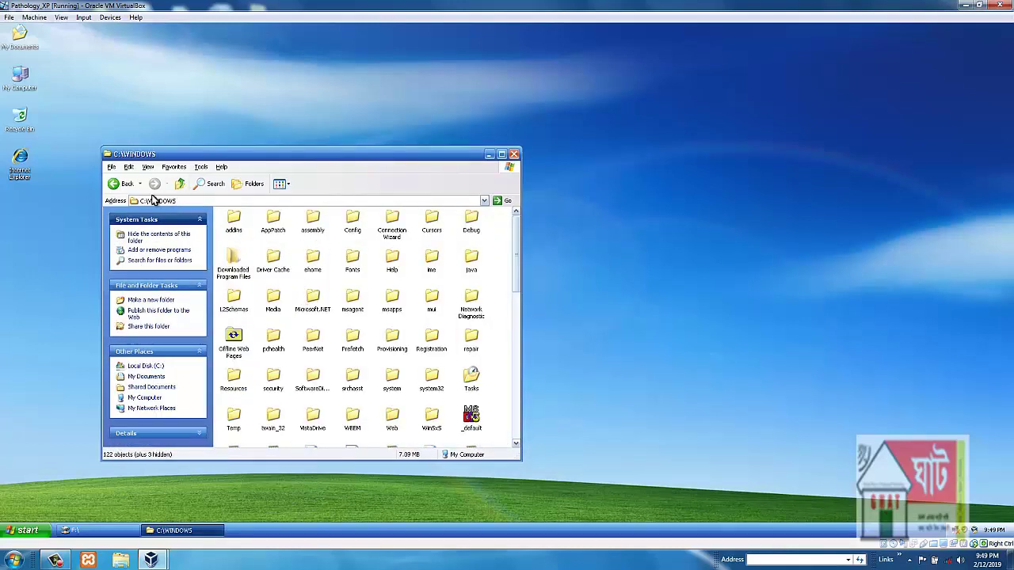
left_click(119, 184)
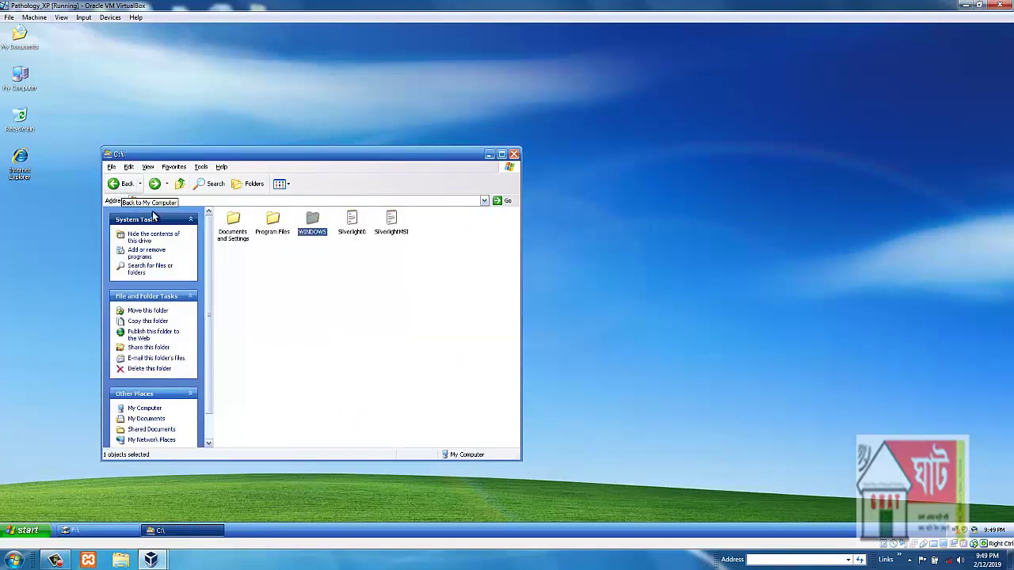
Step: Check the properties of the guest's Local Disk (C:) and close its window
right_click(279, 280)
left_click(316, 355)
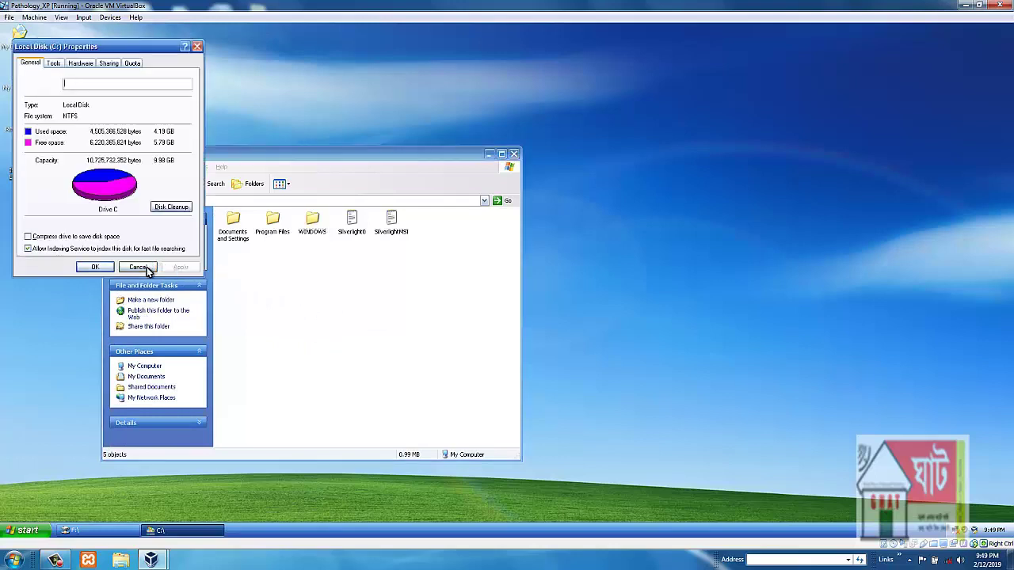
left_click(138, 267)
left_click(514, 153)
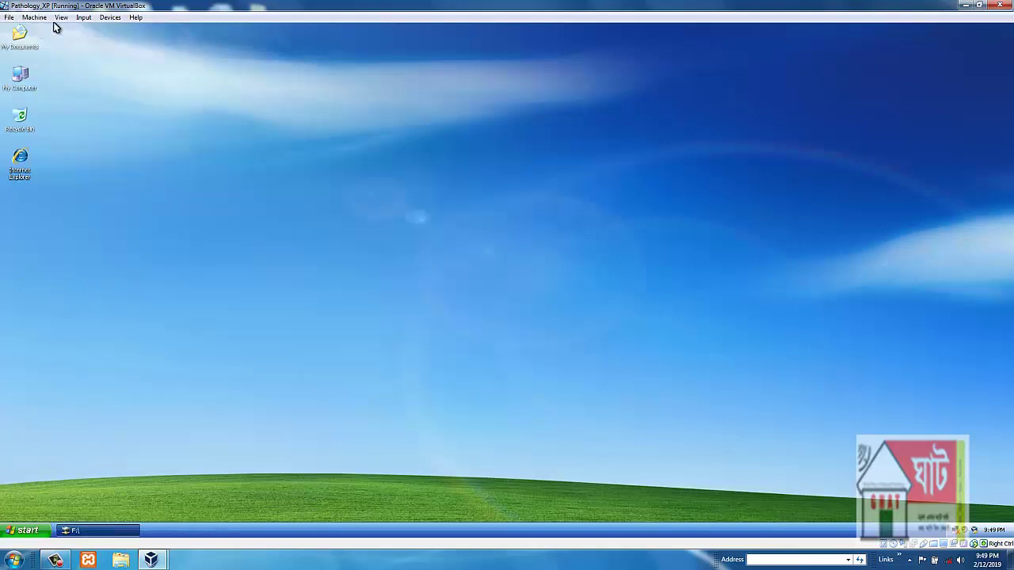
Step: Add the host's C:\ drive as the shared folder C_DRIVE, read-only, auto-mounted and permanent, and save the settings
left_click(110, 17)
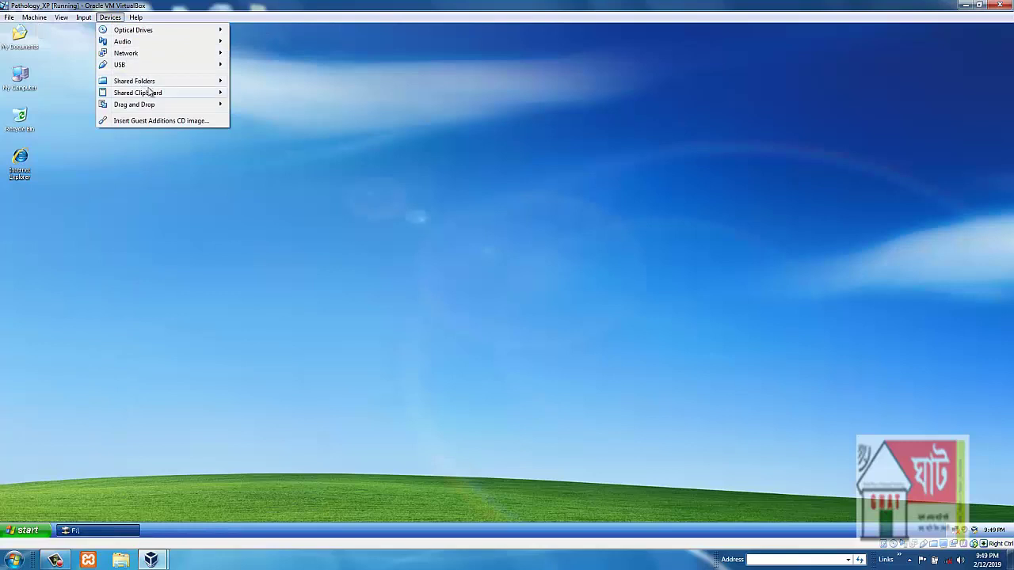
mouse_move(174, 82)
left_click(273, 85)
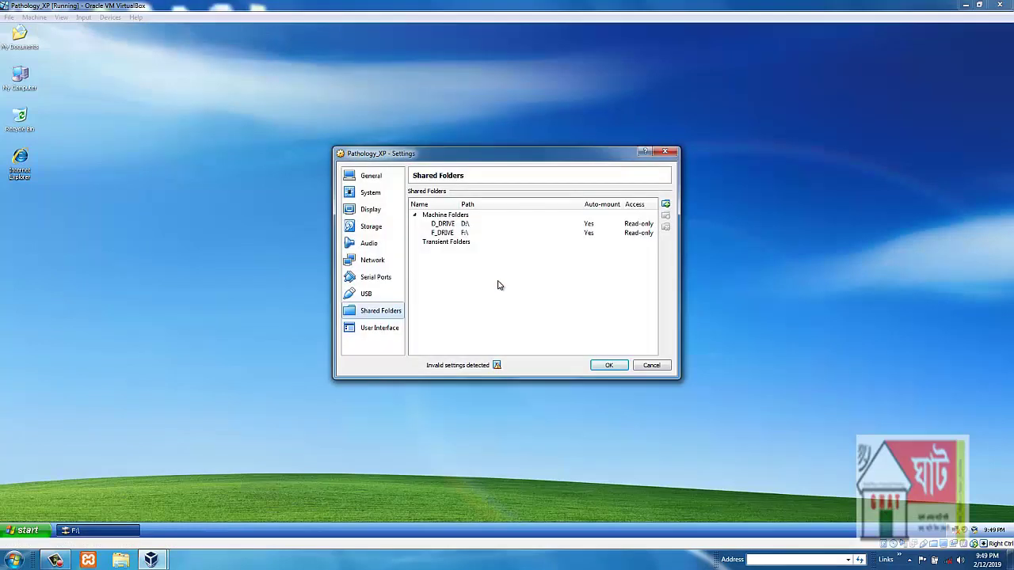
left_click(665, 204)
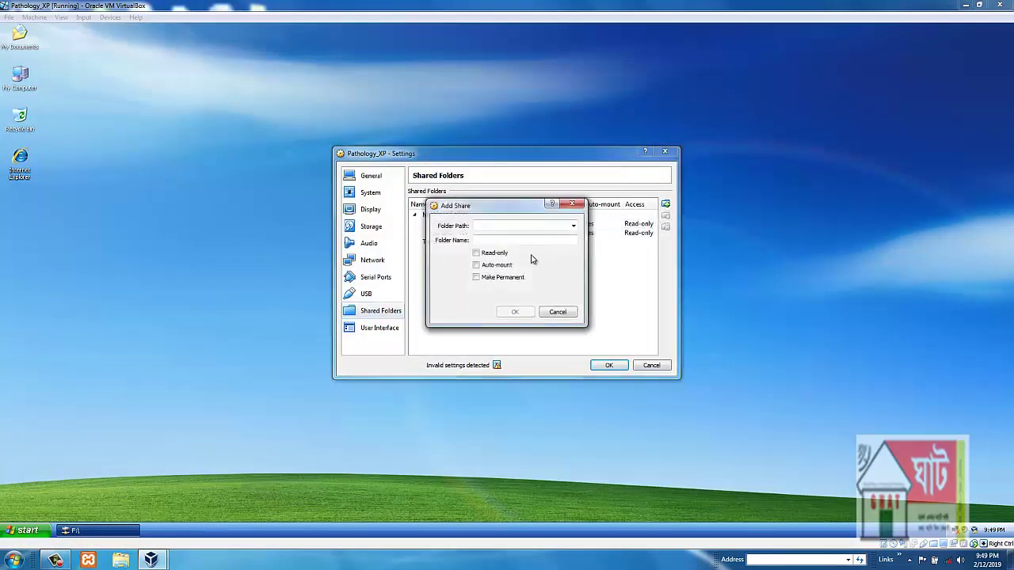
left_click(573, 228)
left_click(534, 242)
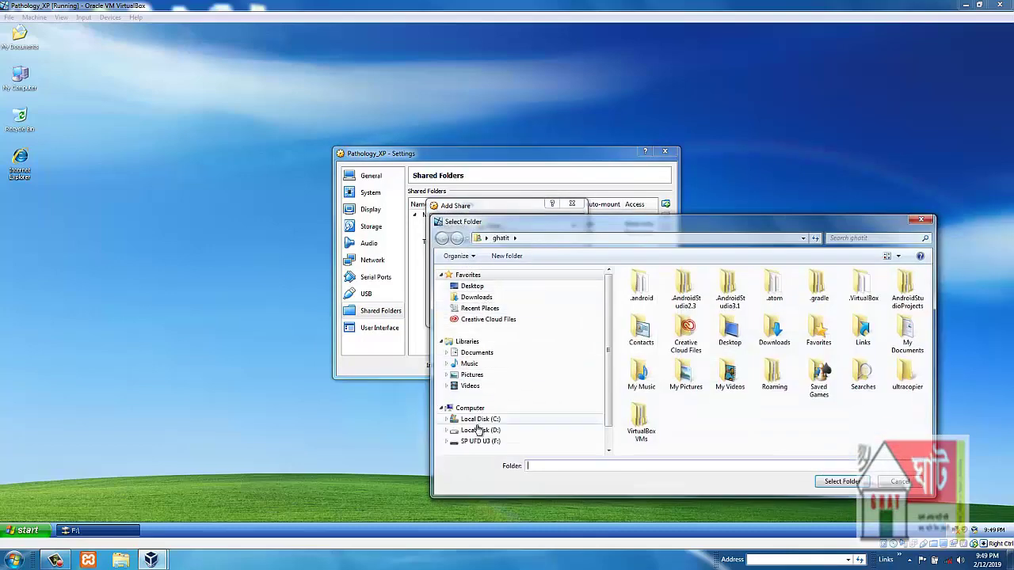
left_click(480, 419)
left_click(841, 482)
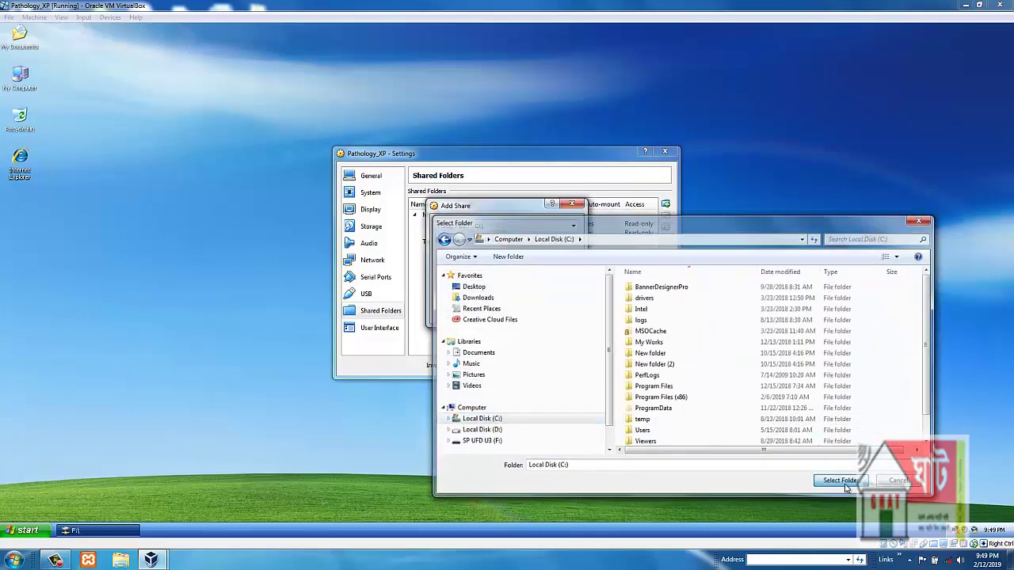
left_click(485, 255)
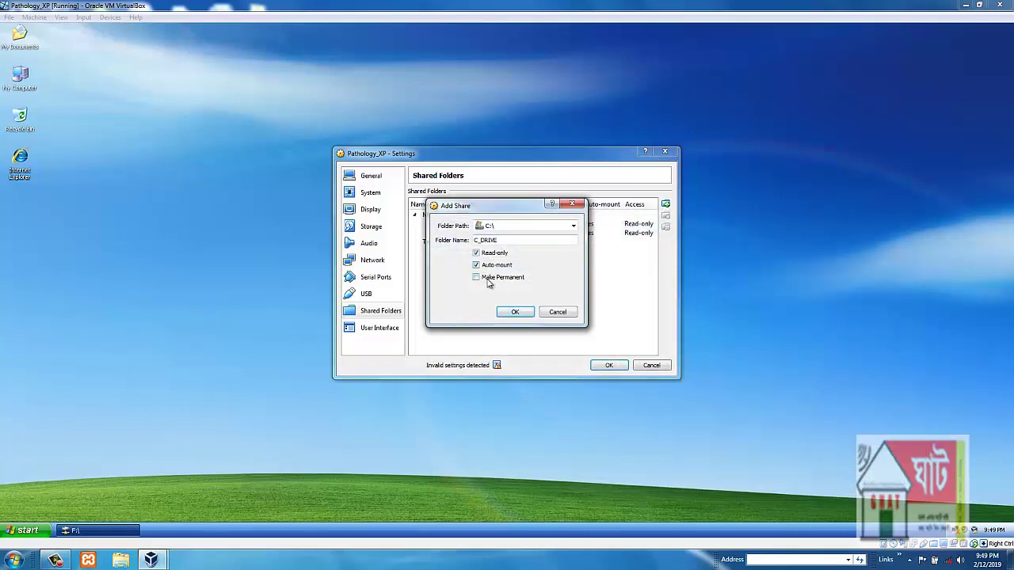
left_click(525, 316)
left_click(611, 366)
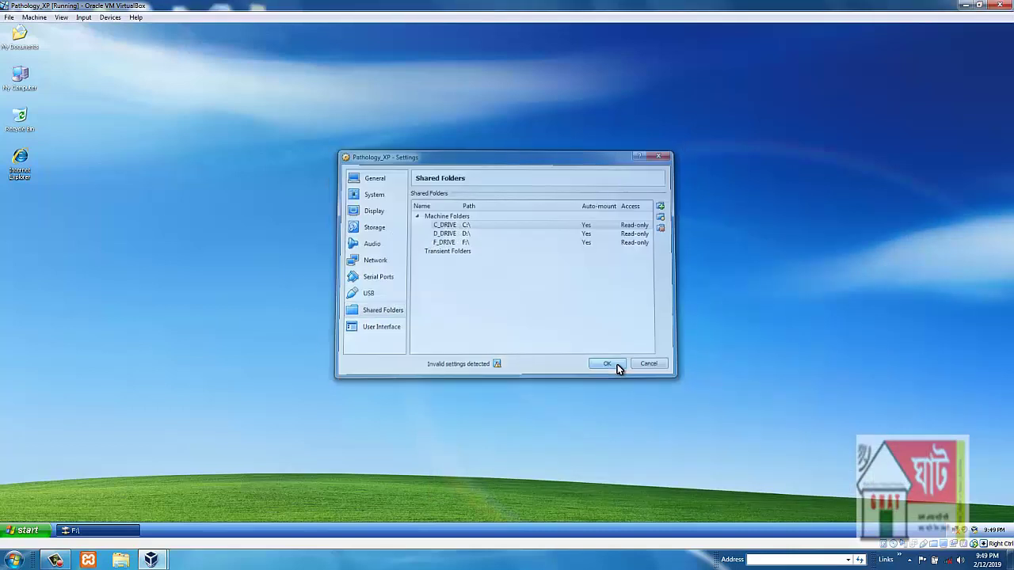
Step: Close and power off the Pathology_XP virtual machine
left_click(9, 17)
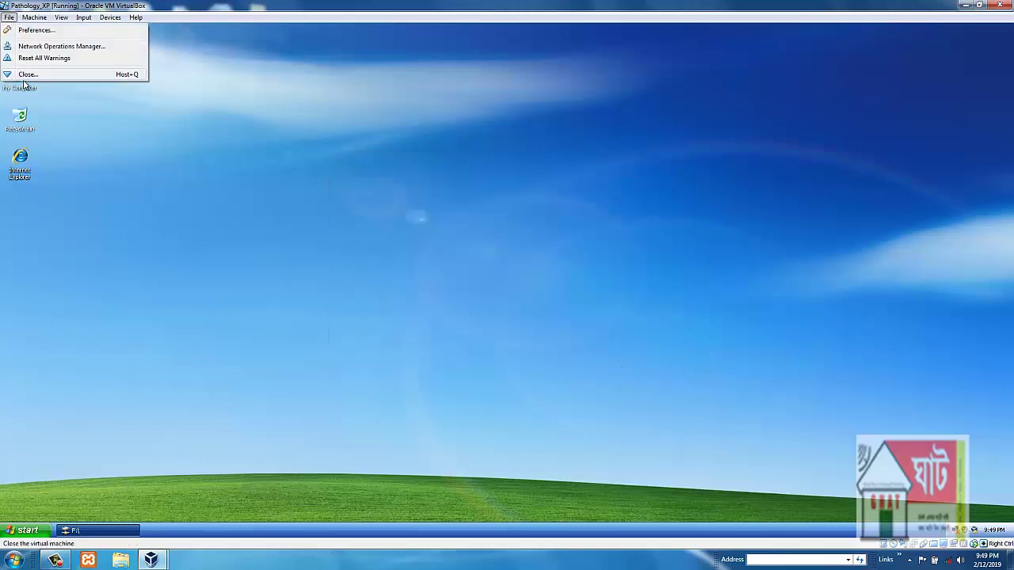
left_click(28, 72)
left_click(464, 301)
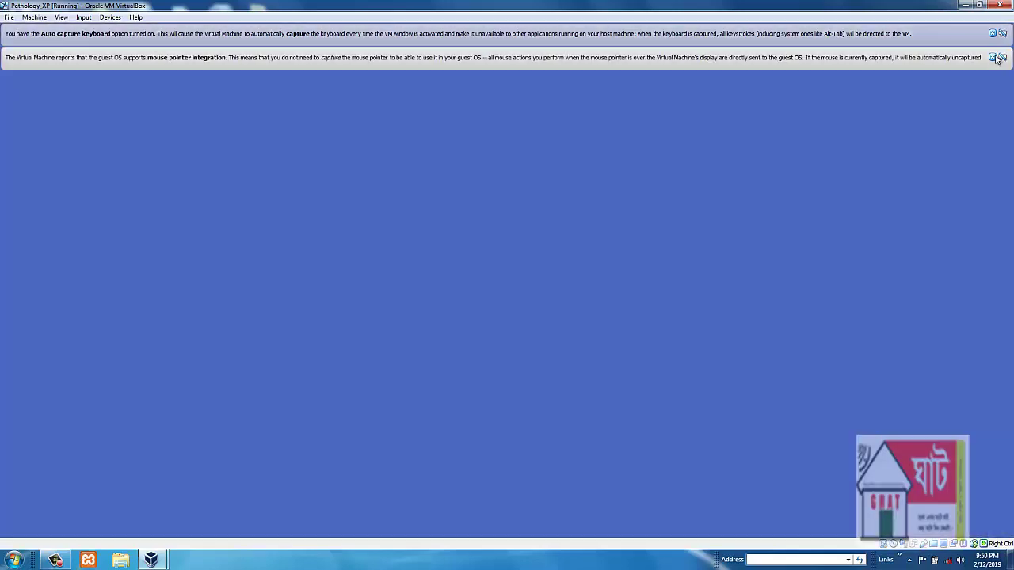
Step: Dismiss the startup notifications, open the shared C_drive from the guest's My Computer, and view its properties
left_click(1002, 57)
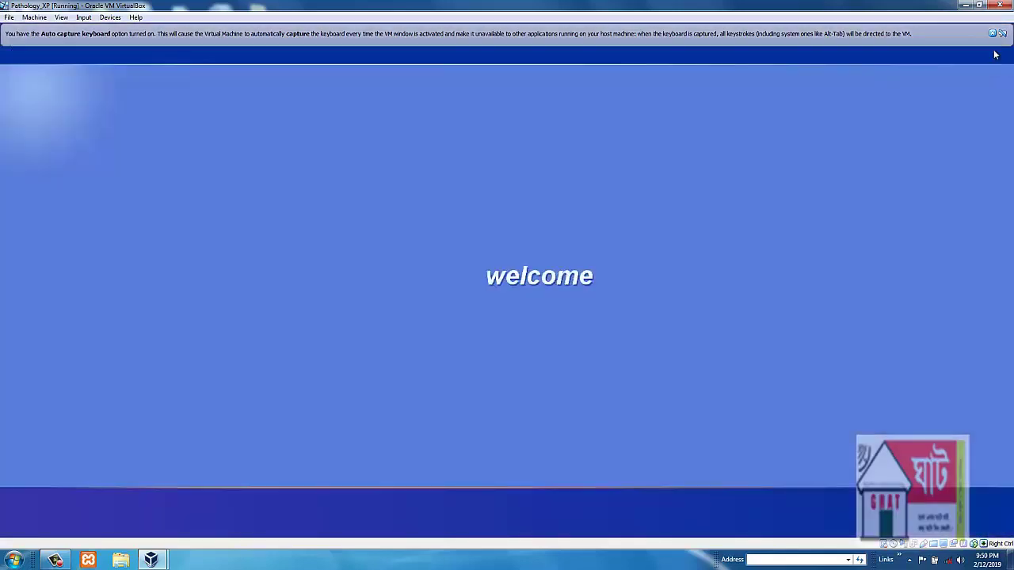
left_click(997, 36)
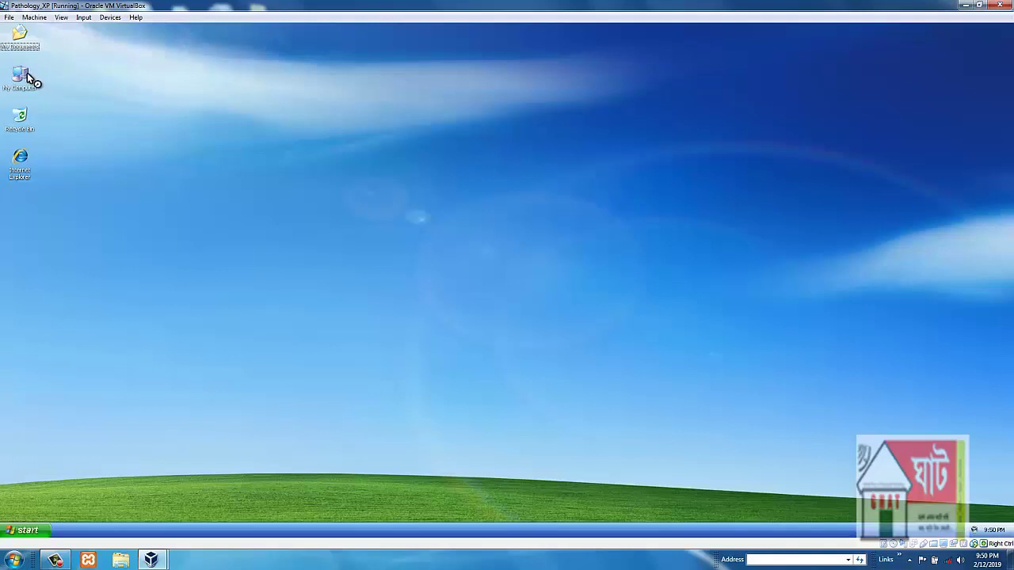
double_click(27, 72)
scroll(460, 380, "down", 2)
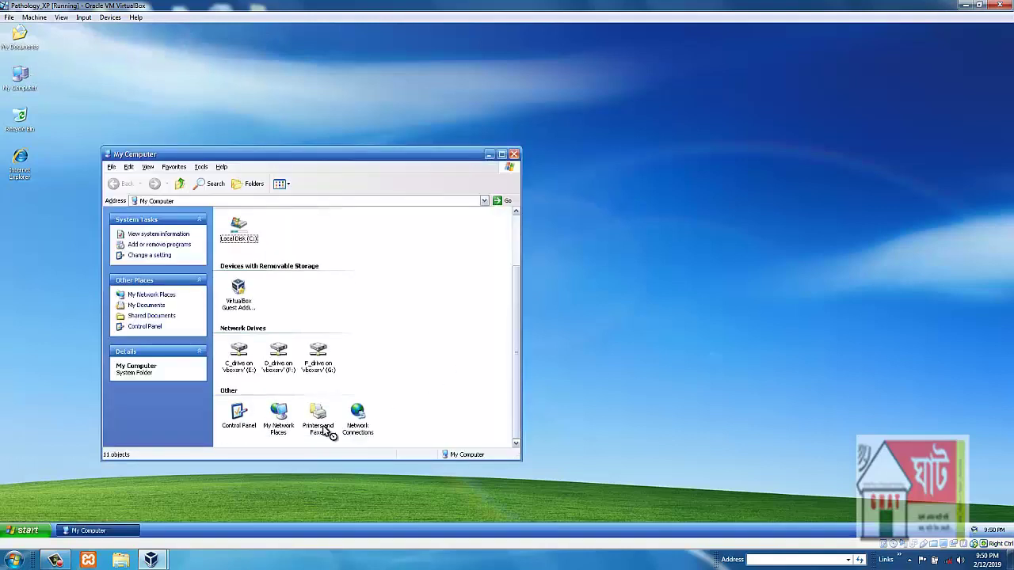
double_click(239, 364)
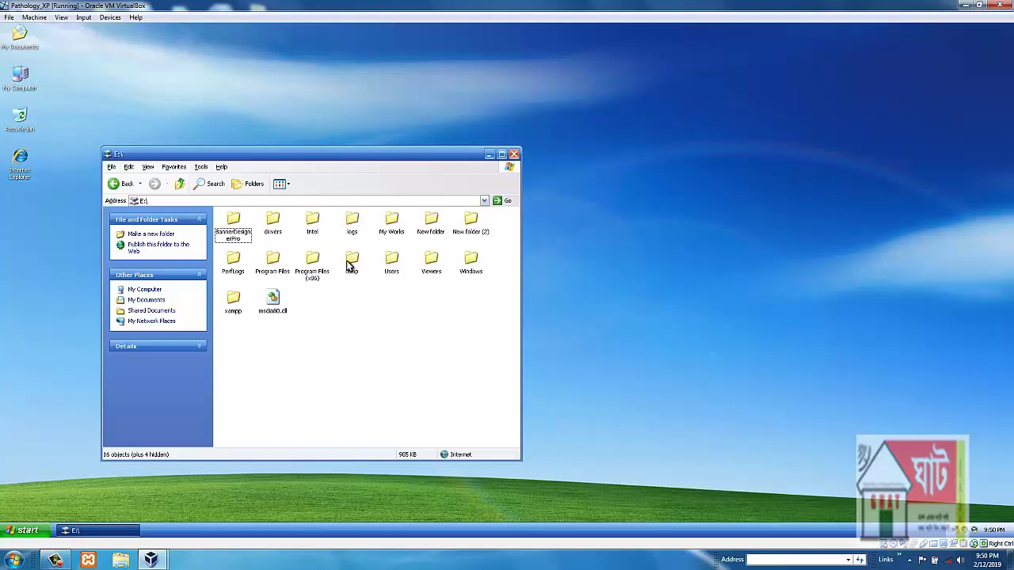
right_click(336, 328)
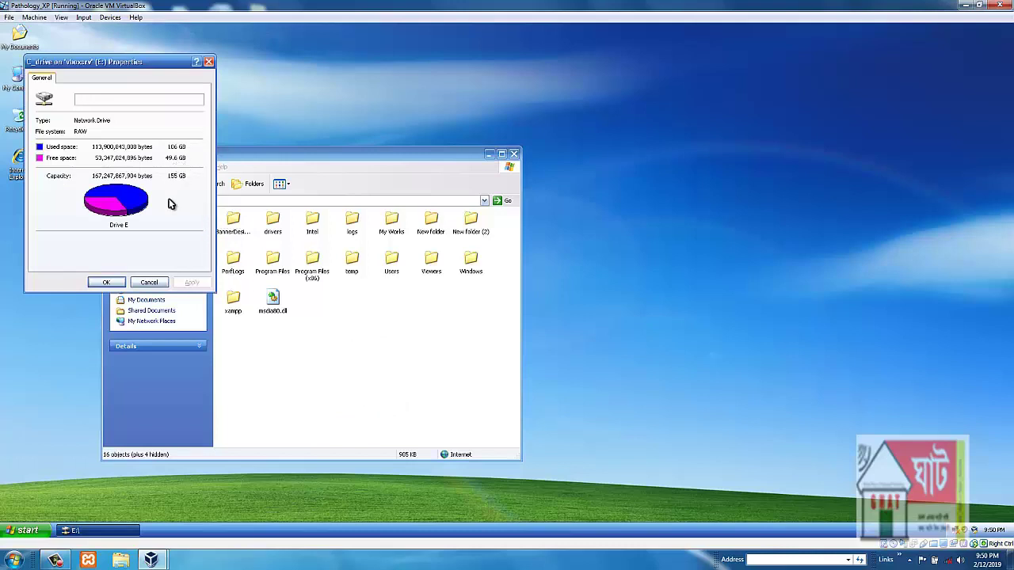
Step: Leave the shared C_drive for My Computer to compare the properties of the guest's Local Disk (C:), closing everything when done
left_click(163, 281)
left_click(120, 184)
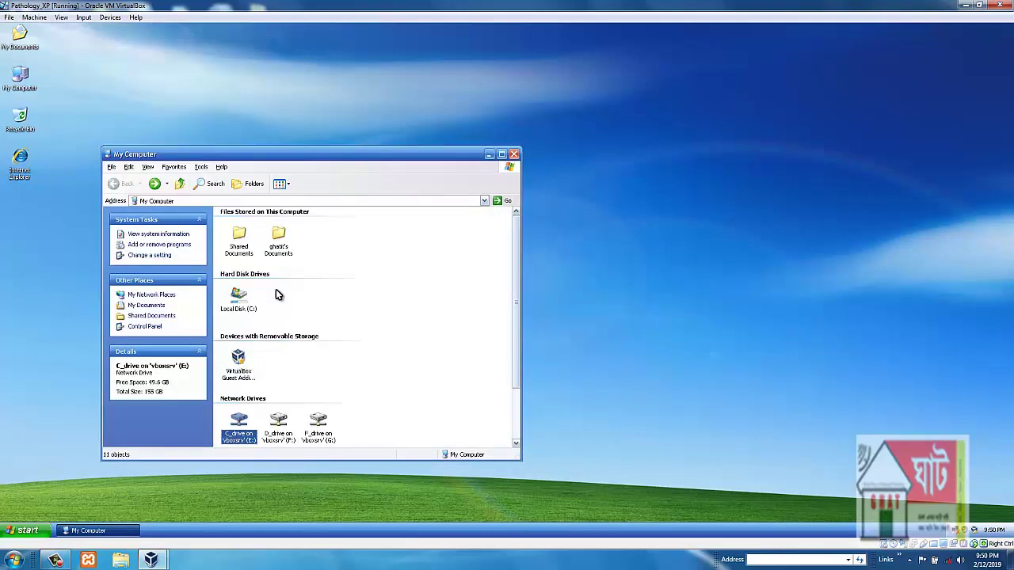
right_click(245, 315)
left_click(297, 418)
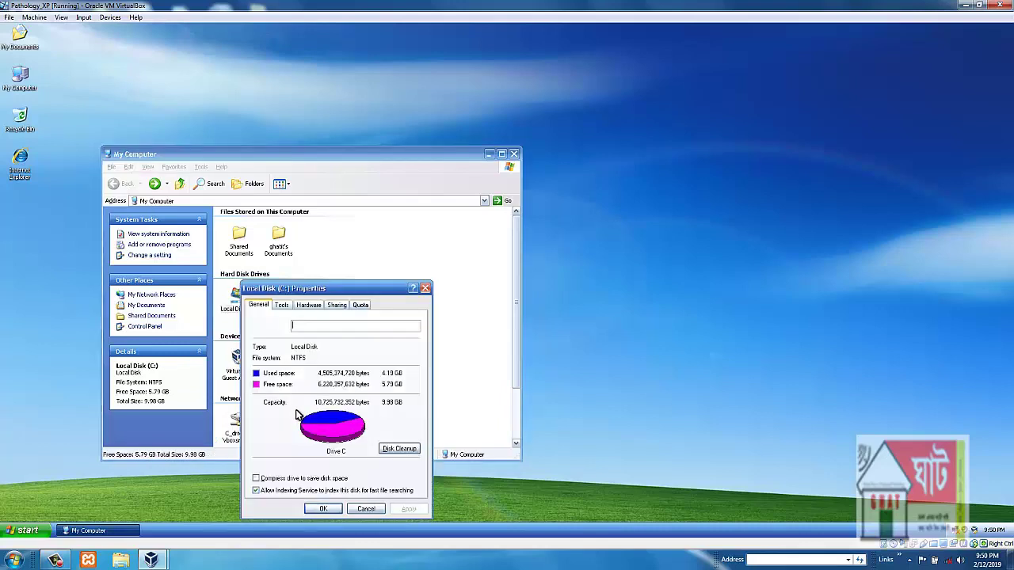
left_click(426, 287)
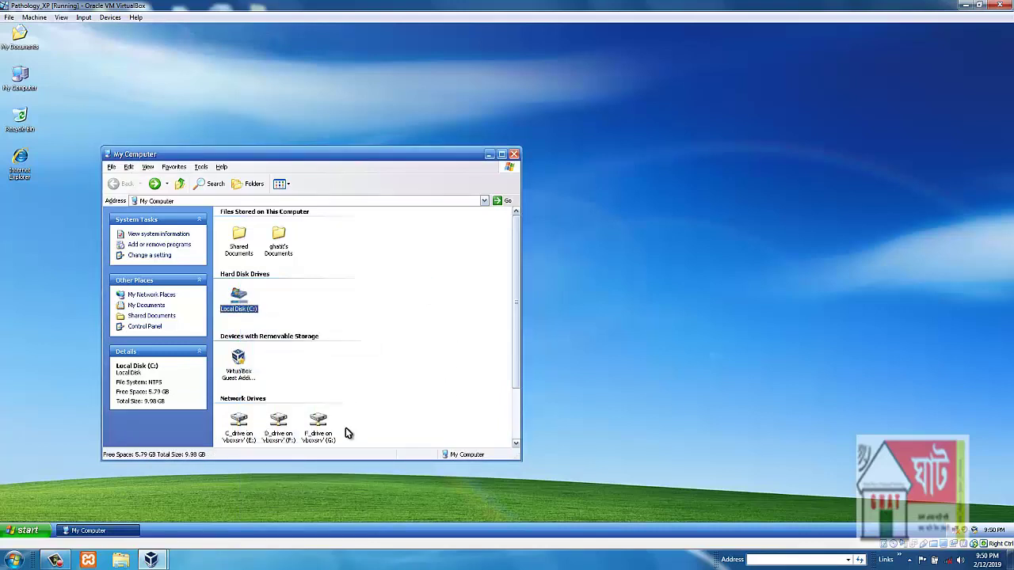
left_click(513, 156)
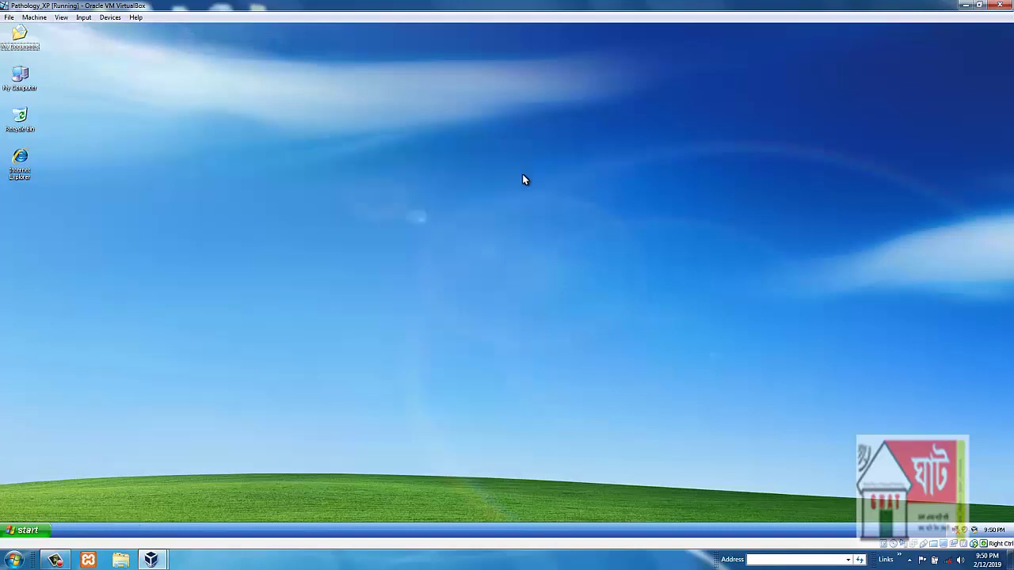
Step: Refresh the guest desktop and power off the Pathology_XP virtual machine
right_click(333, 177)
left_click(369, 192)
left_click(9, 17)
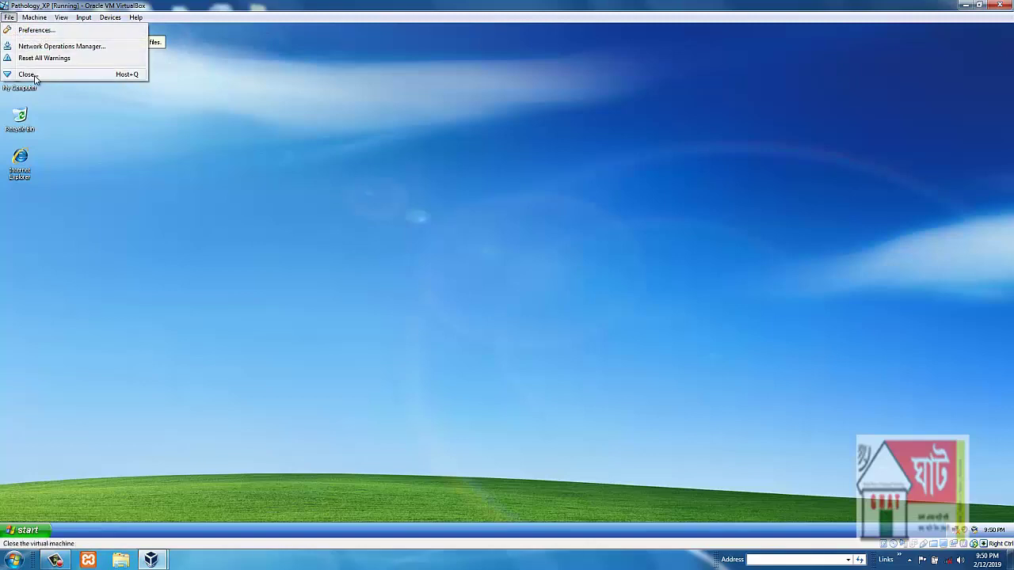
key("Escape")
key("ctrl+q")
left_click(464, 303)
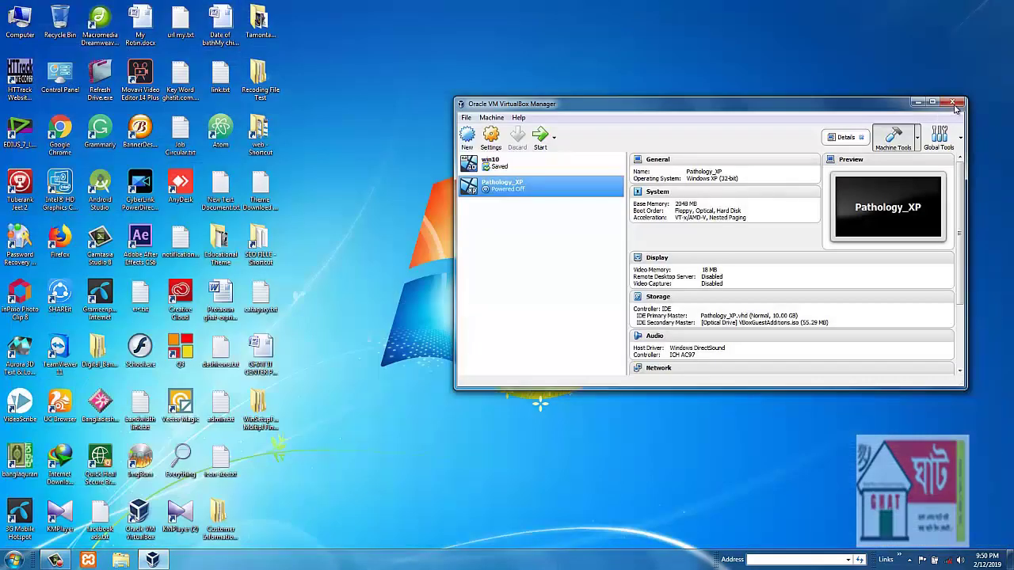
Step: Close Oracle VM VirtualBox Manager and refresh the host desktop
left_click(956, 105)
right_click(491, 228)
left_click(539, 262)
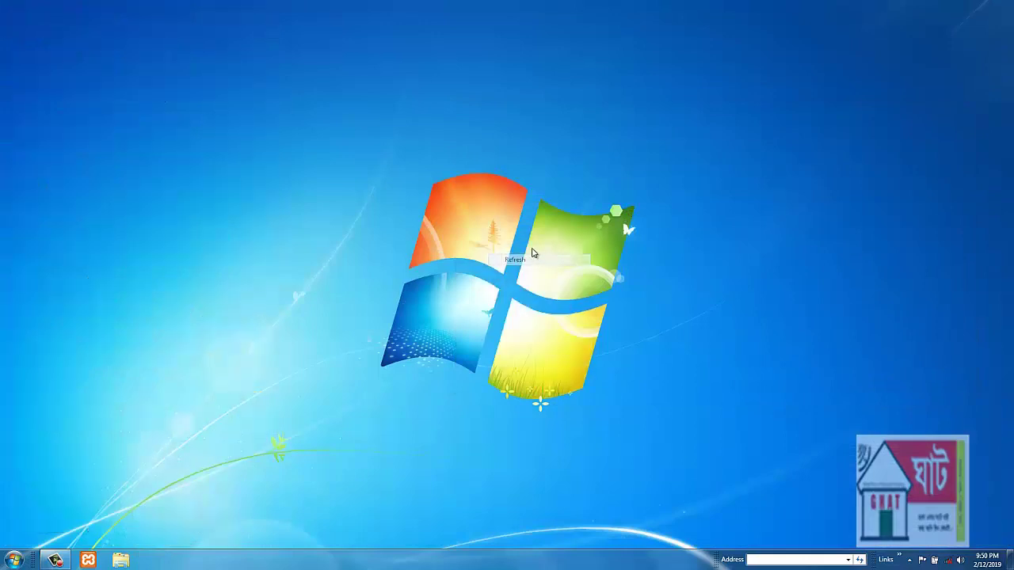